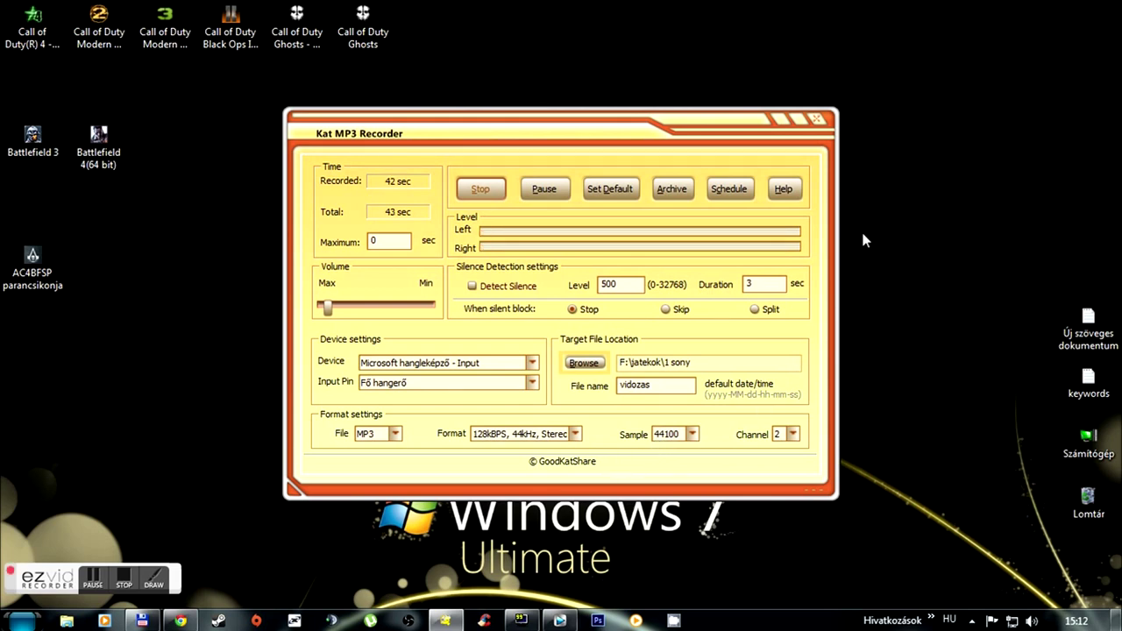
- Switch from Kat MP3 Recorder to Chrome and highlight the address of the MSI Afterburner overview page
left_click(822, 123)
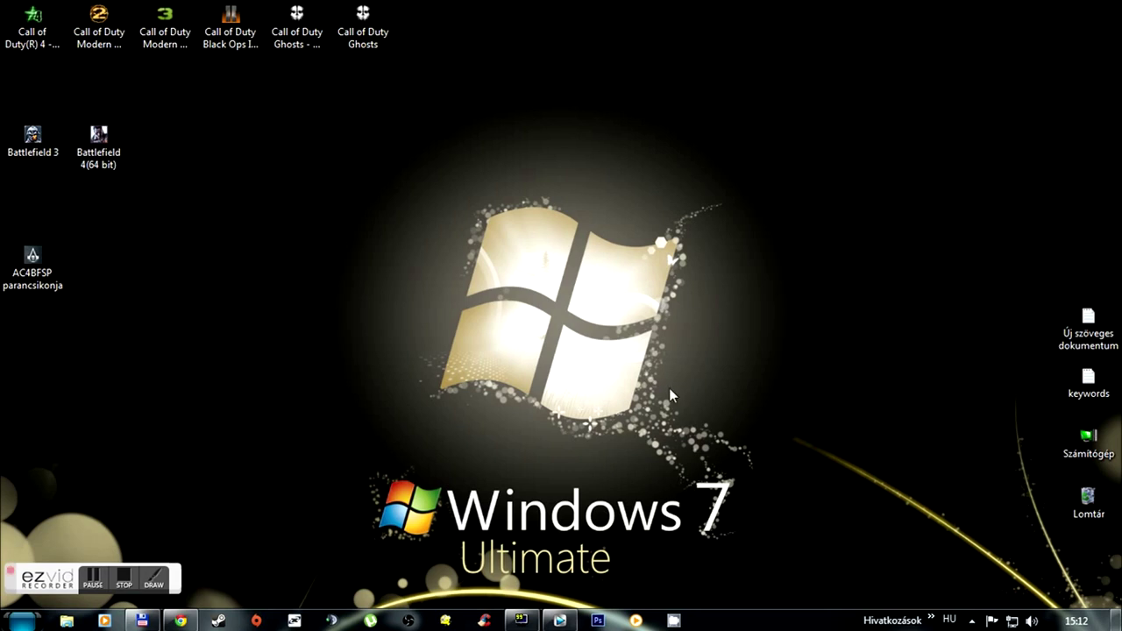
mouse_move(39, 585)
left_click(188, 619)
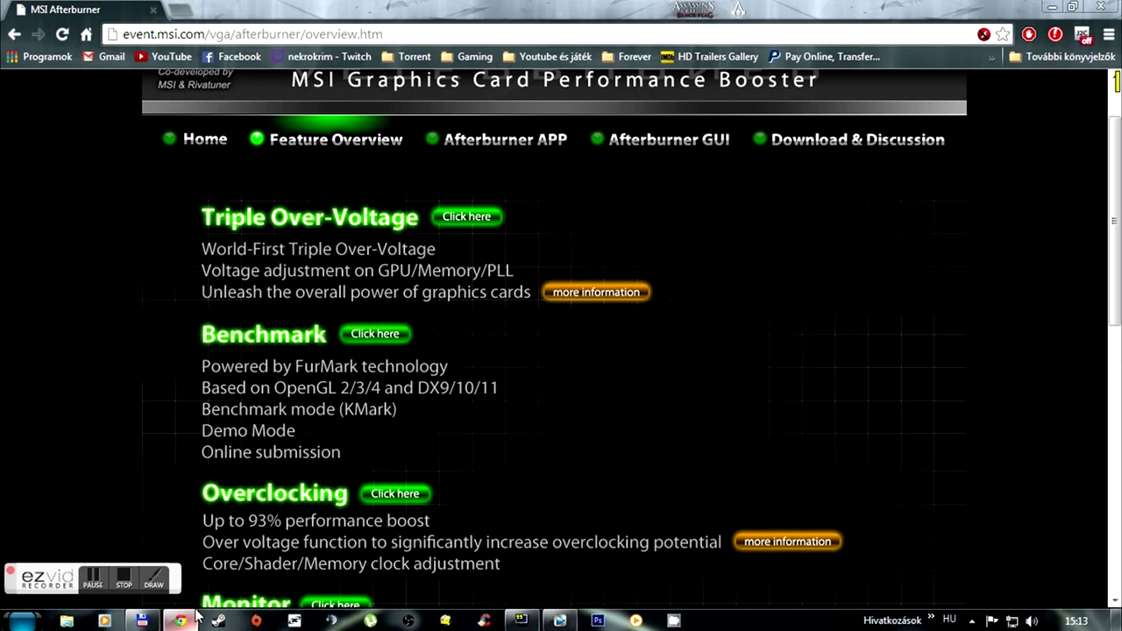
left_click_drag(419, 34, 118, 33)
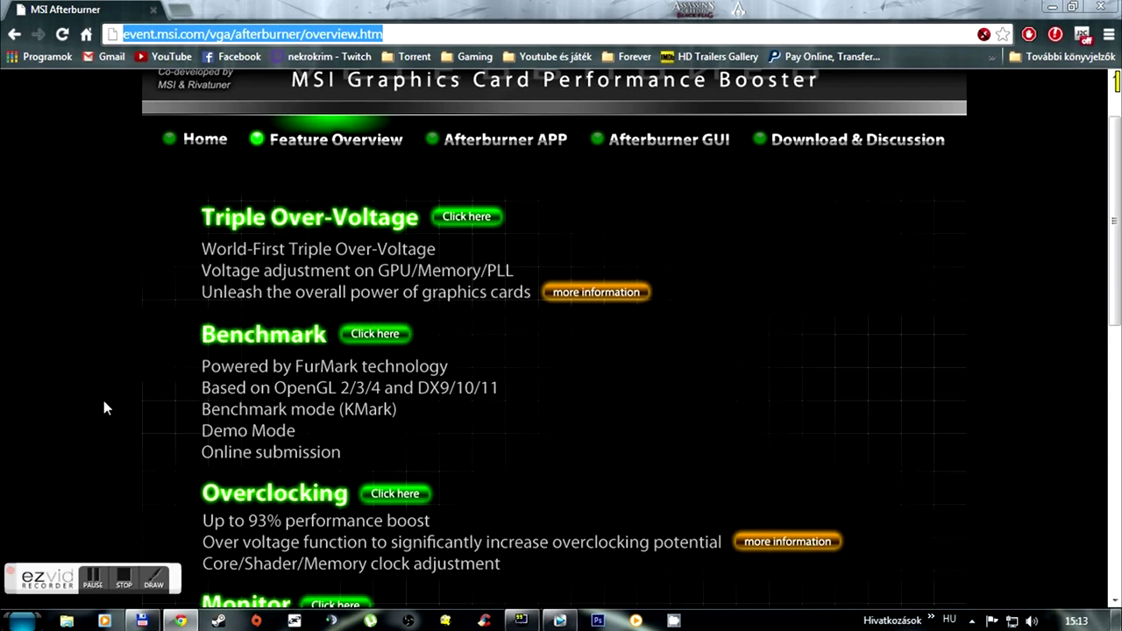
- View the Overclocking example from the MSI Afterburner feature overview and close its pop-up window
scroll(90, 350, "up", 2)
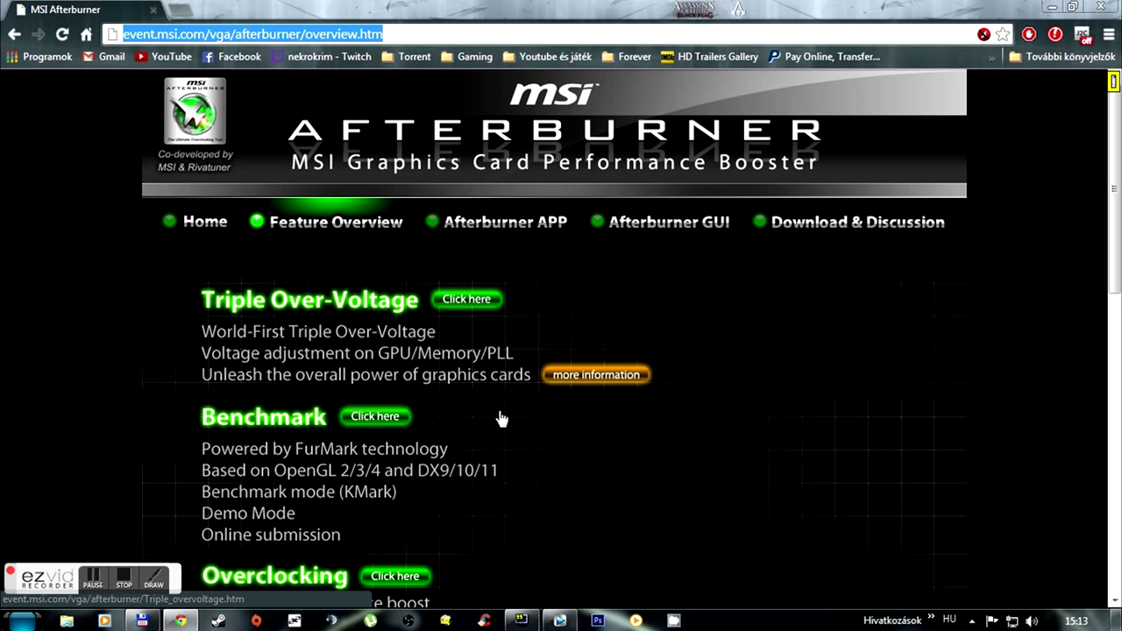
scroll(503, 435, "down", 2)
left_click(406, 415)
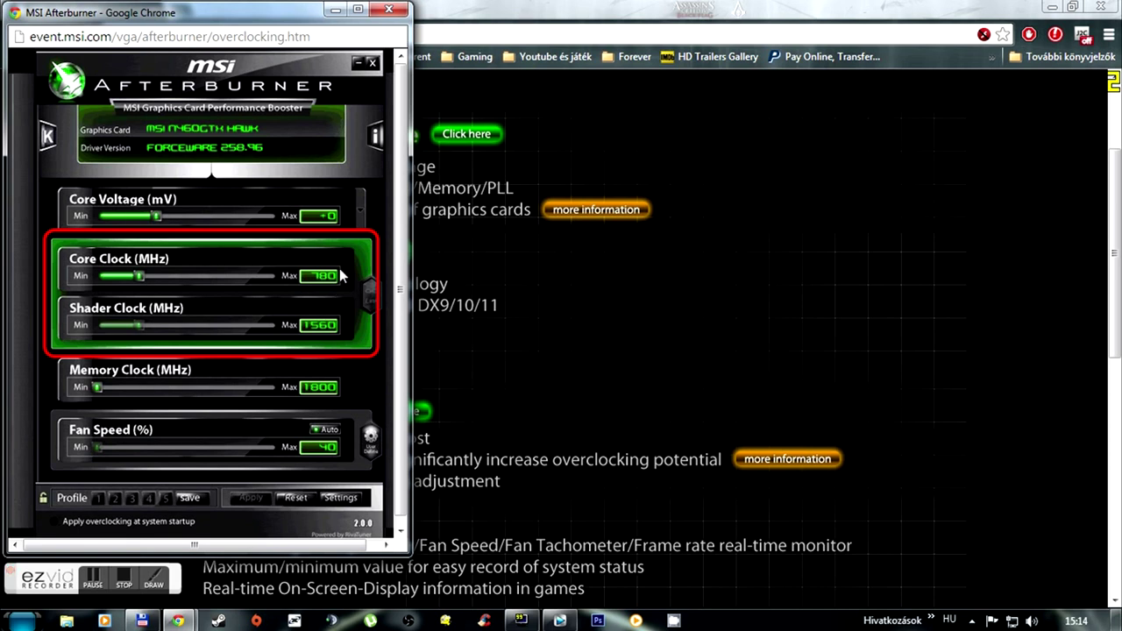
left_click(370, 13)
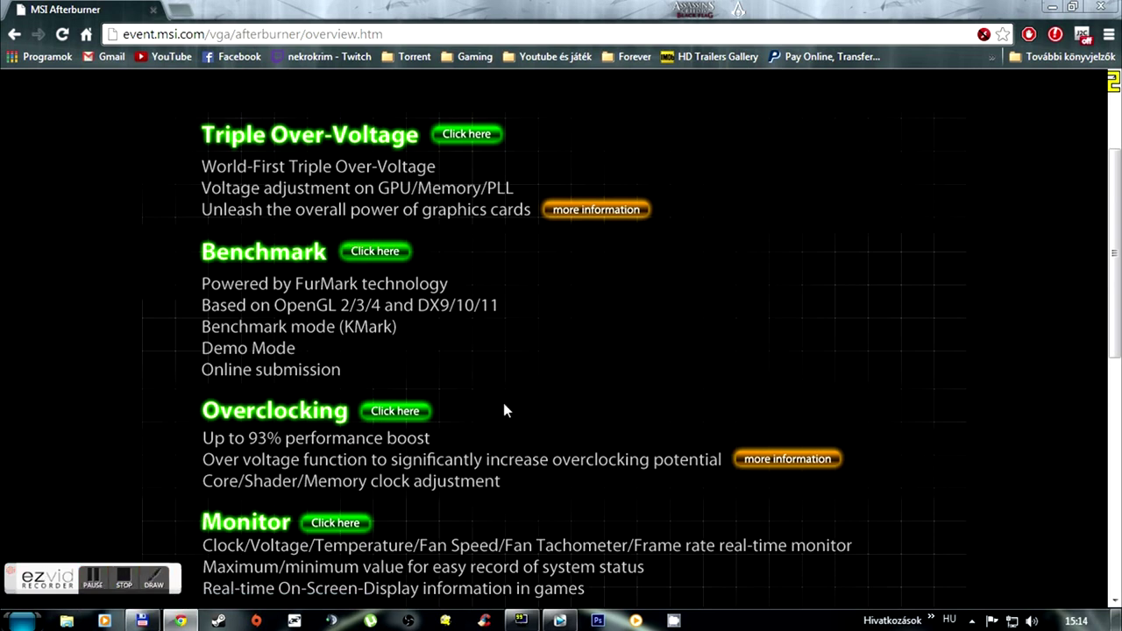
- Review the MSI Afterburner feature list down to Special Functions and highlight the page's address
scroll(503, 410, "down", 4)
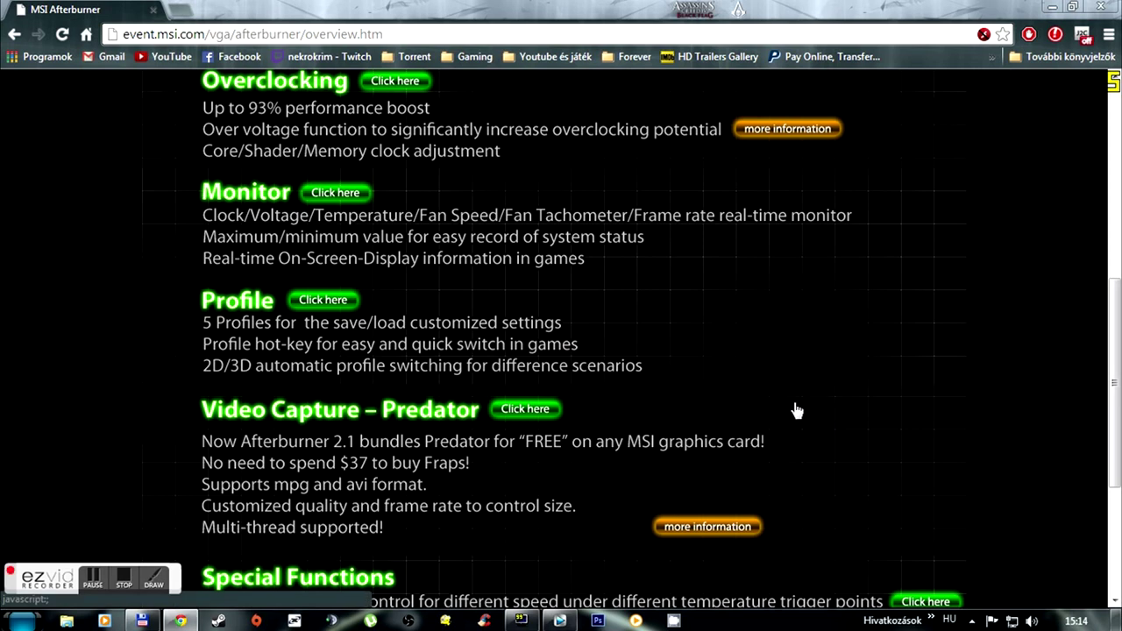
scroll(775, 406, "down", 3)
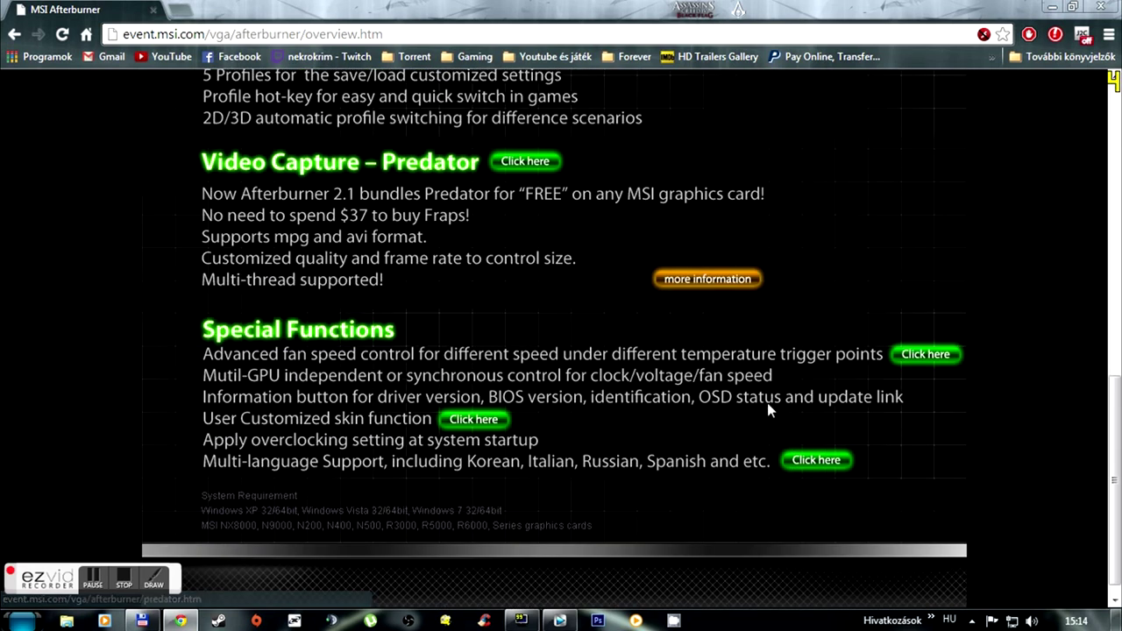
scroll(759, 415, "up", 5)
scroll(762, 424, "down", 5)
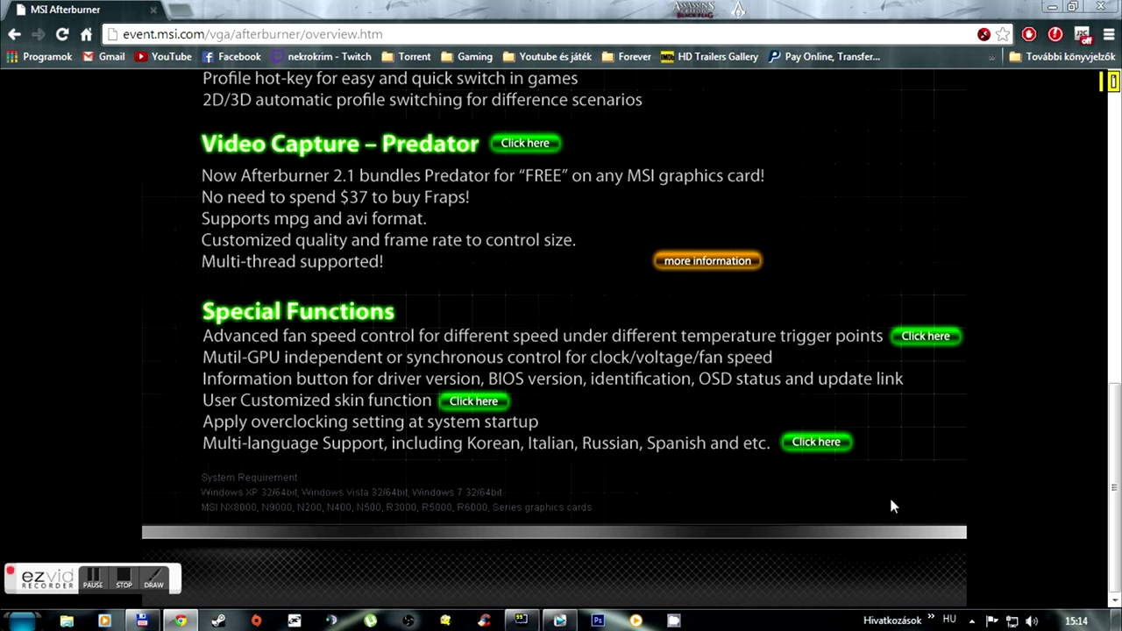
scroll(1037, 494, "up", 10)
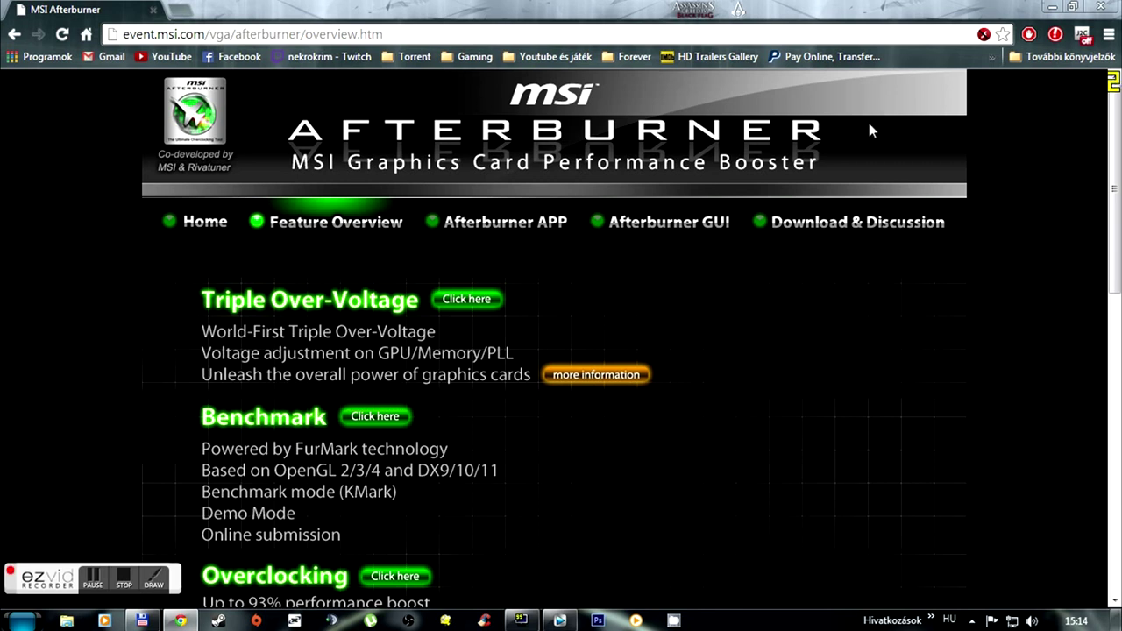
left_click(406, 27)
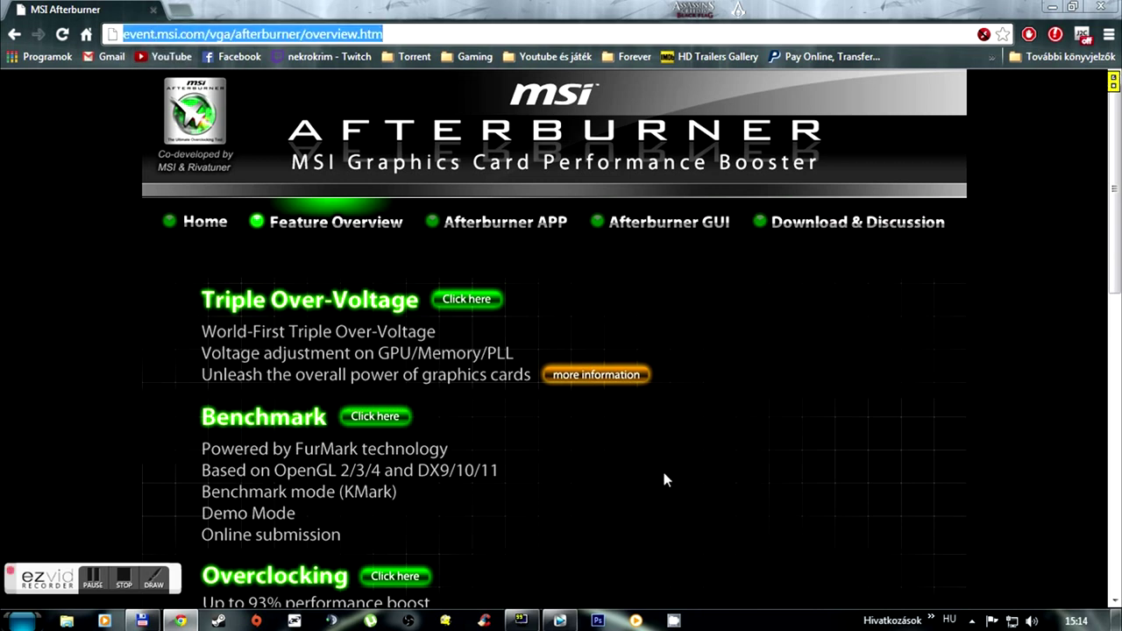
- Switch to Fraps and set movie capture to the custom 29.97 fps rate at Full-size
left_click(1054, 9)
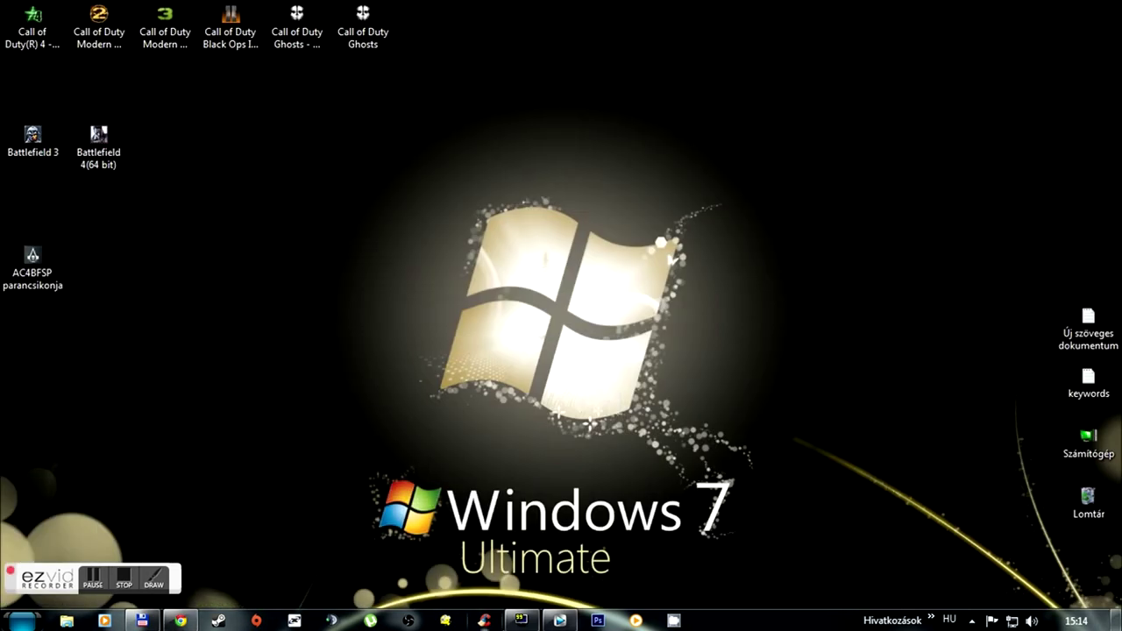
left_click(521, 620)
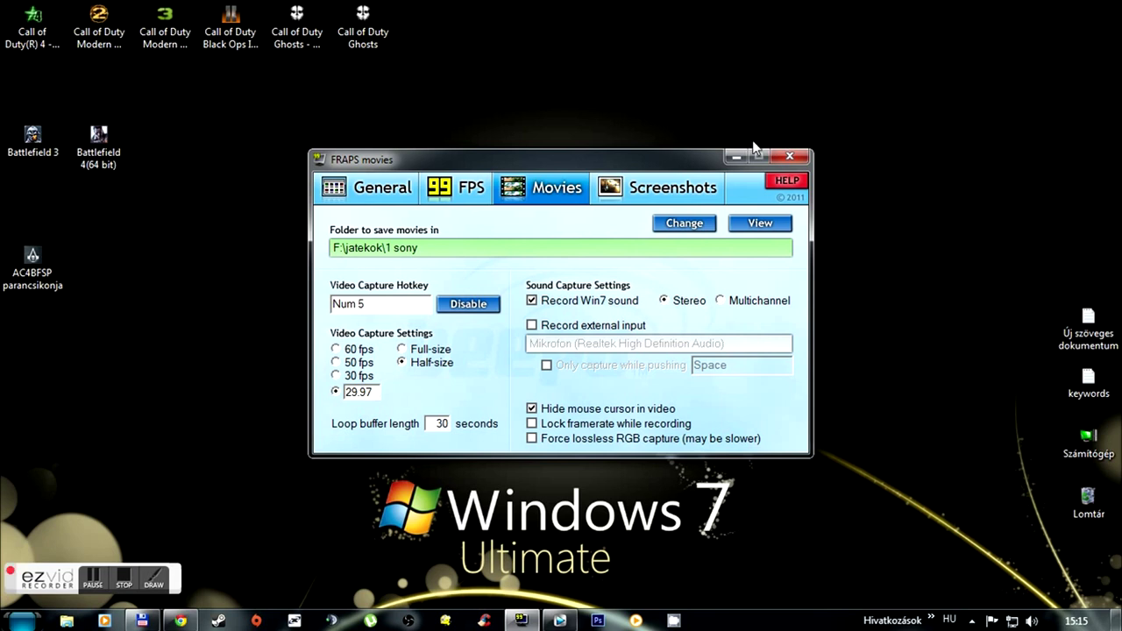
left_click_drag(381, 393, 327, 391)
left_click(335, 350)
left_click(336, 393)
left_click(402, 349)
left_click(425, 368)
left_click(427, 354)
- Try multichannel sound with external input recording, and switch back to stereo with external input disabled
left_click(721, 300)
left_click(531, 325)
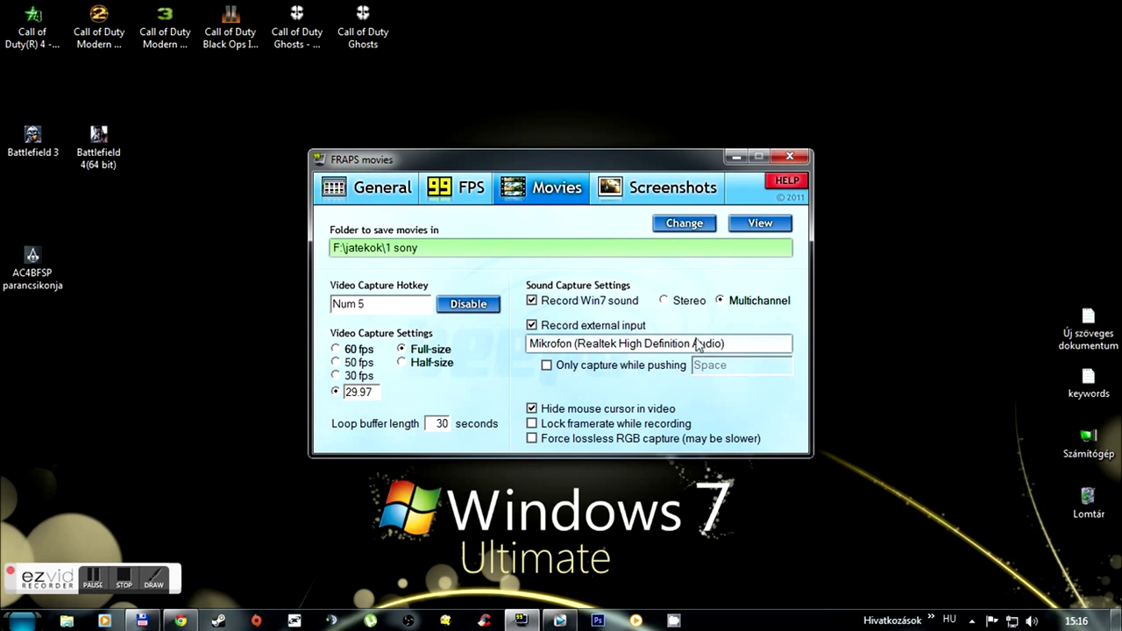
left_click(669, 302)
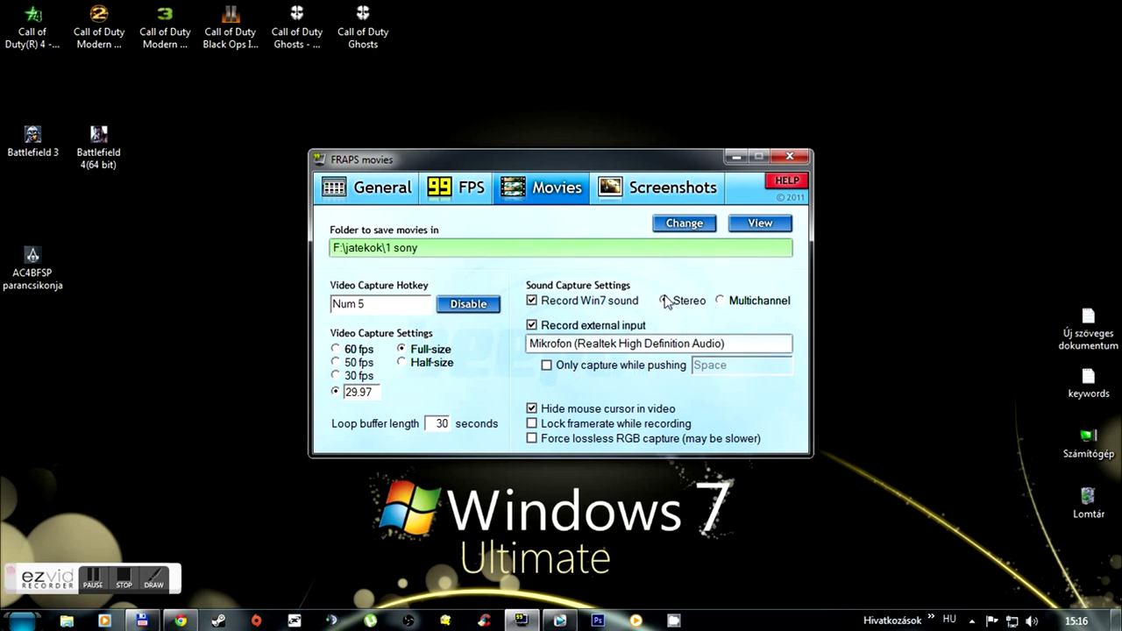
left_click(531, 325)
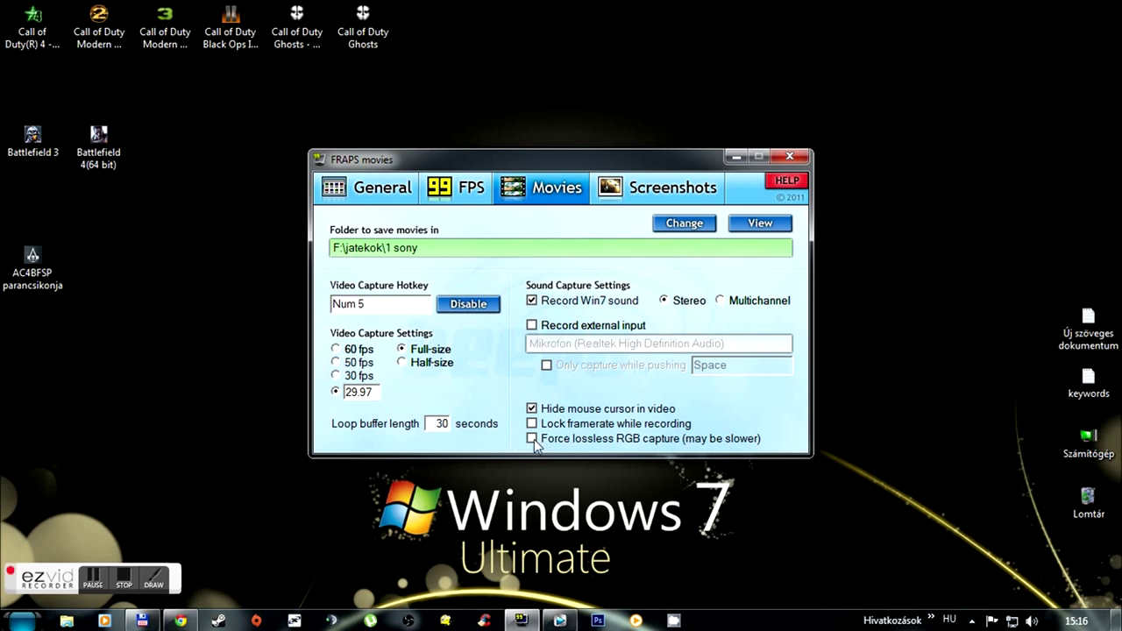
- Check the Fraps FPS settings, return to the movie settings and exit Fraps
left_click(452, 196)
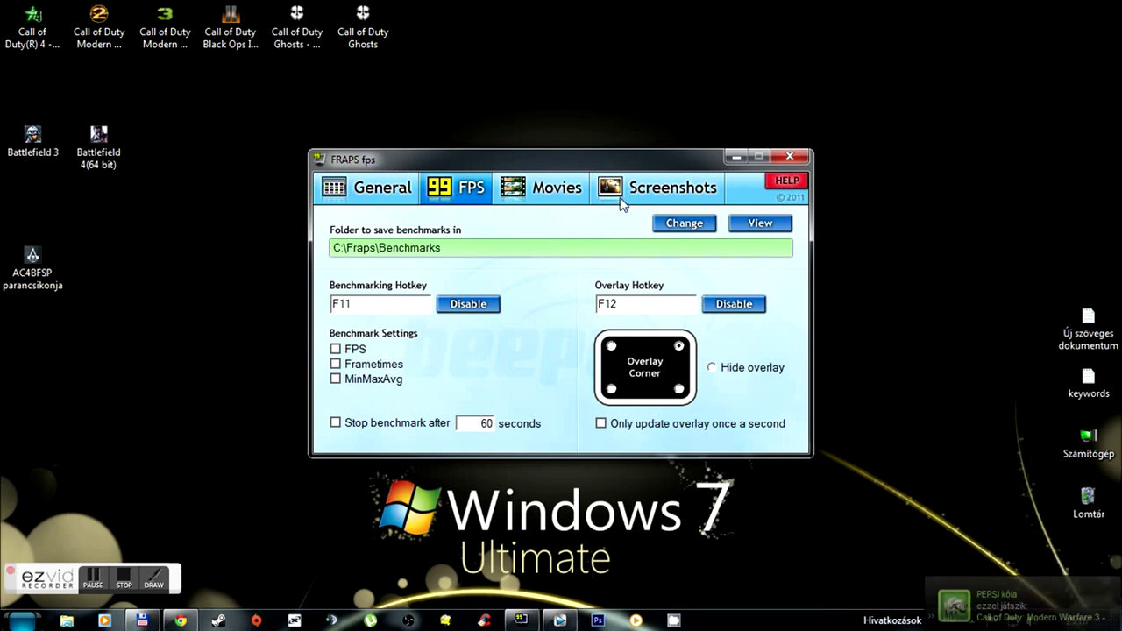
left_click(553, 193)
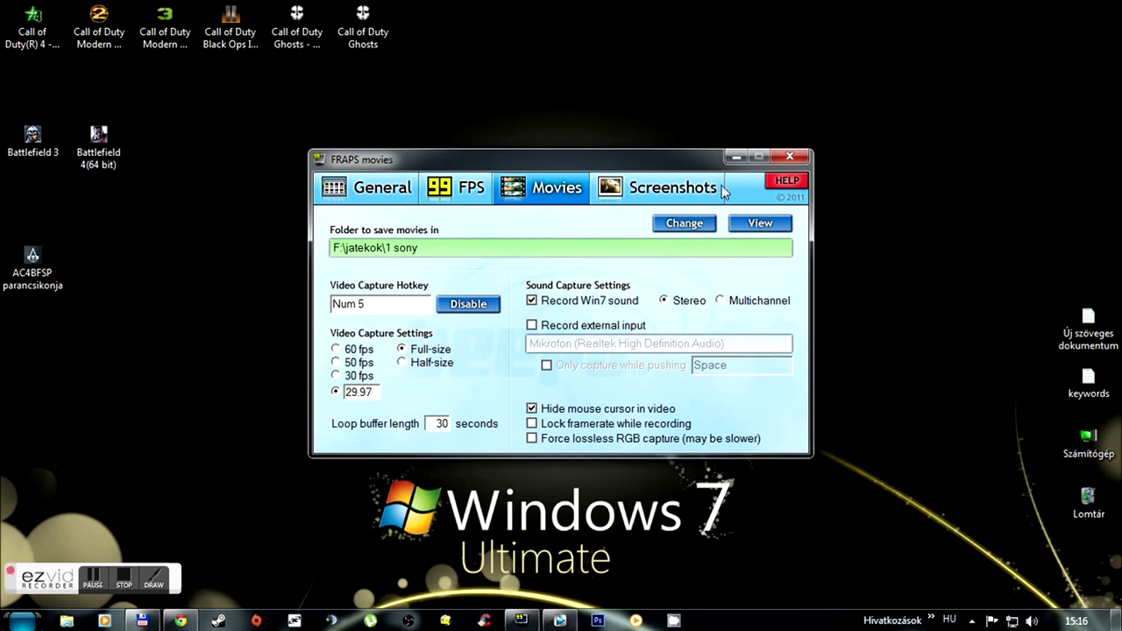
left_click(786, 158)
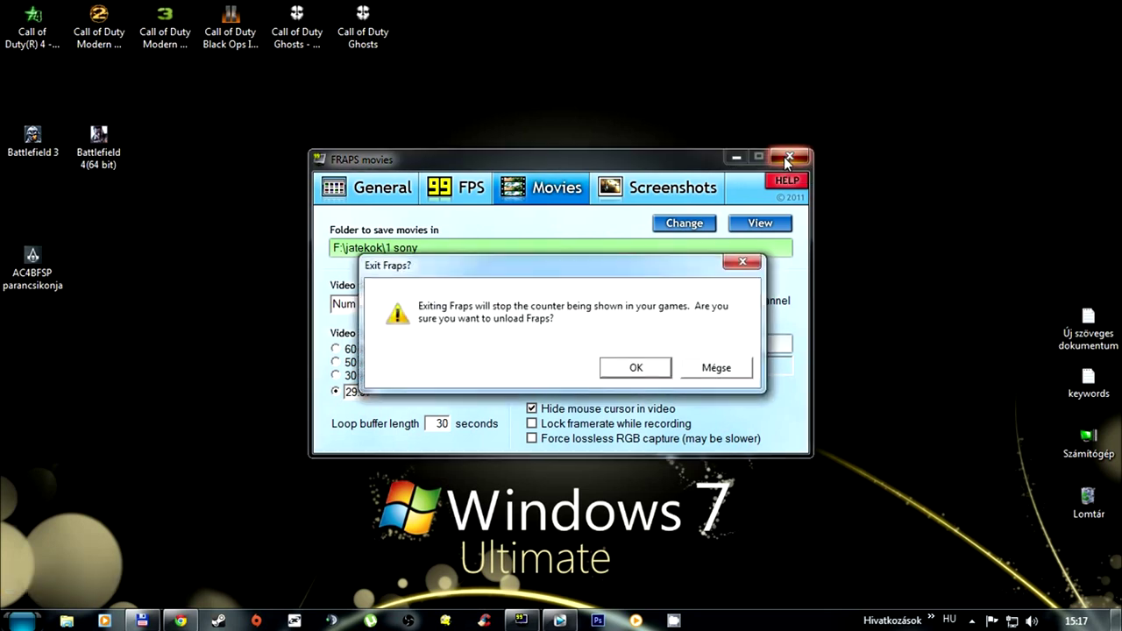
left_click(634, 371)
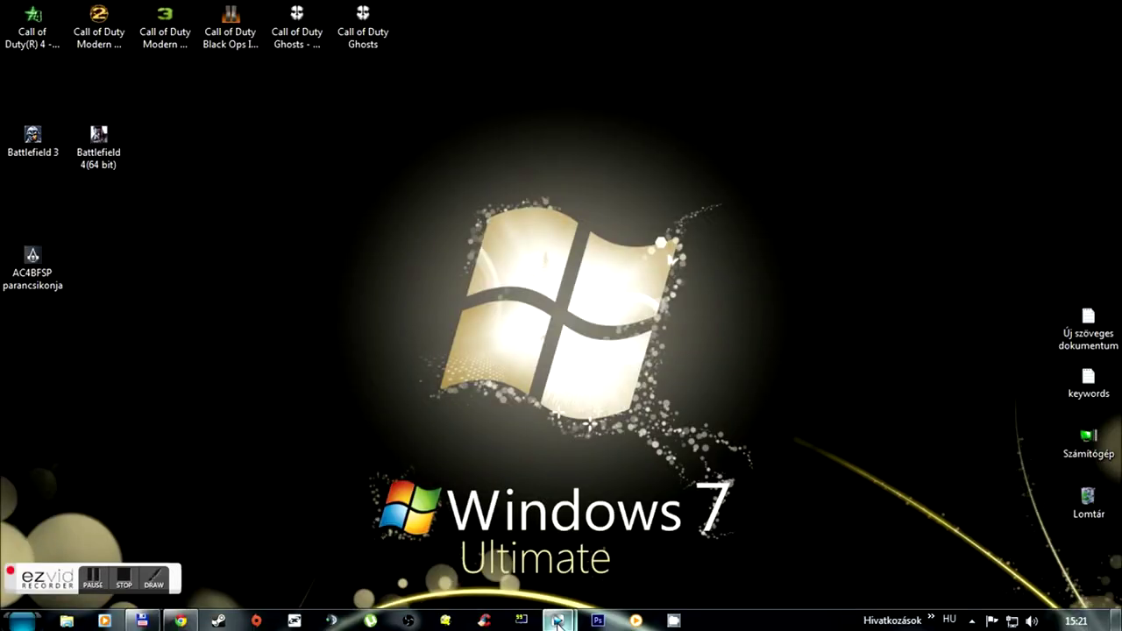
- Switch to Total Commander and open the Battlefield 4 recordings folder inside f:\jatekok\1 sony
left_click(483, 548)
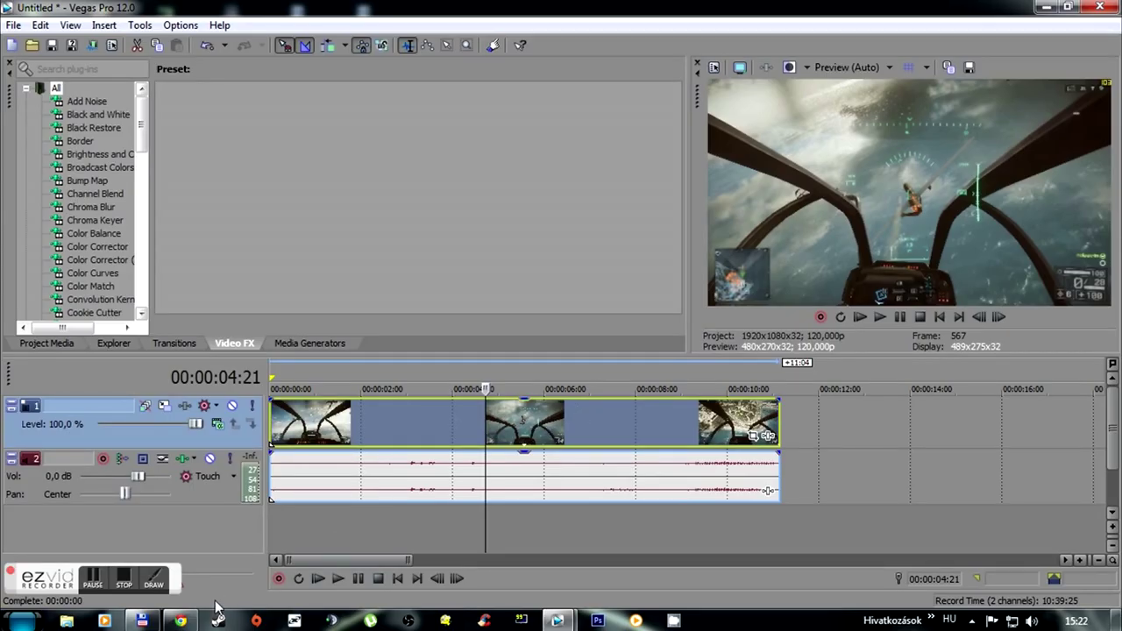
left_click(142, 620)
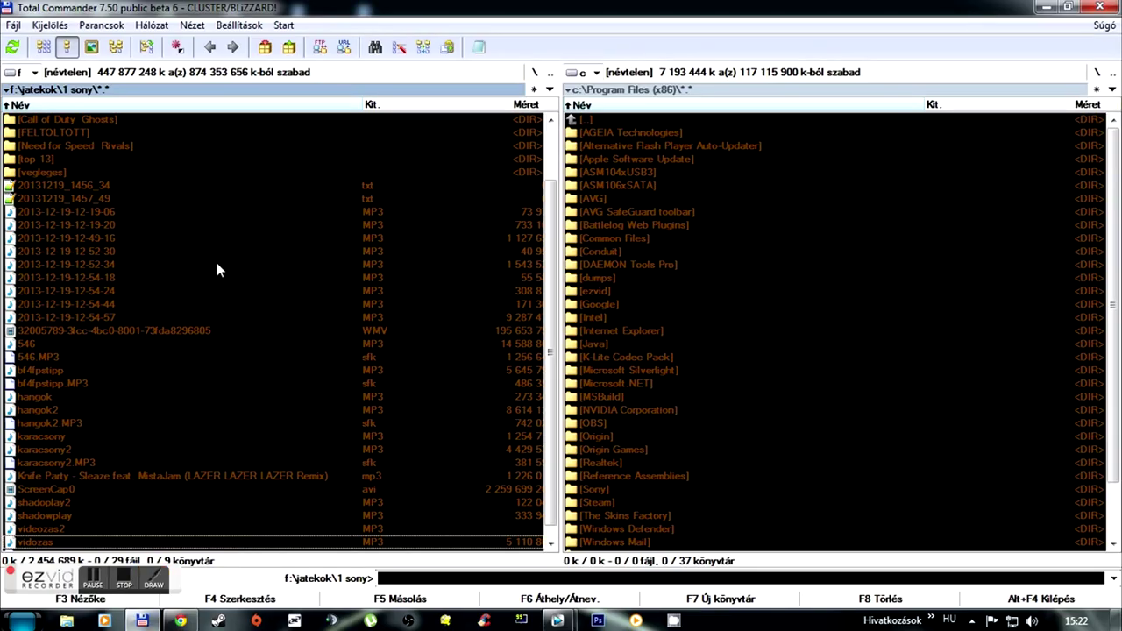
scroll(65, 184, "up", 2)
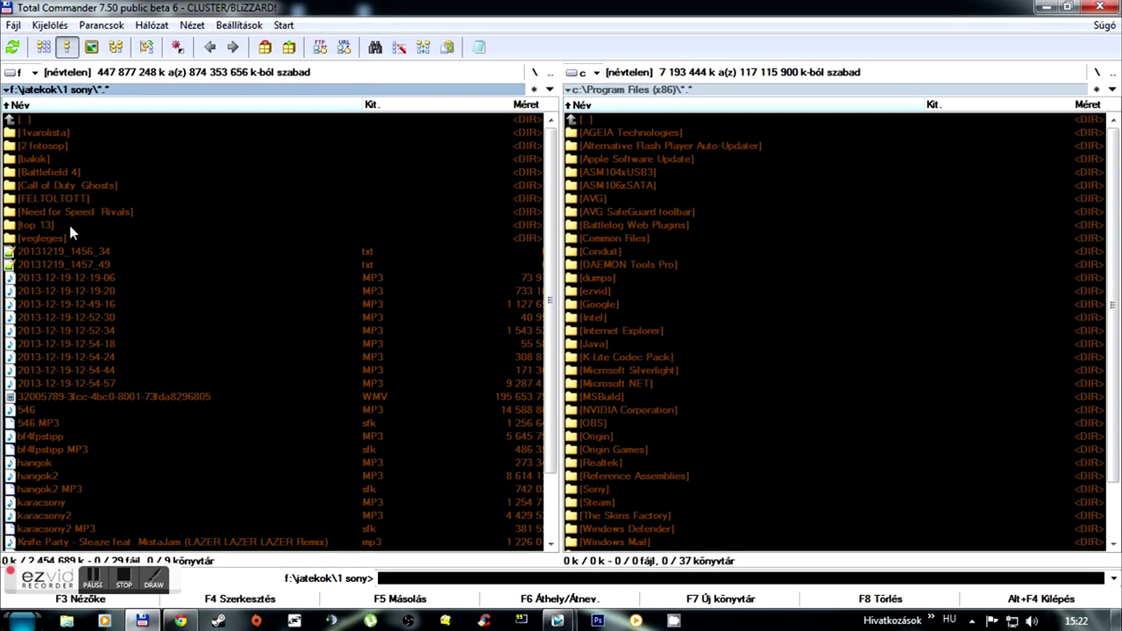
double_click(58, 171)
left_click(517, 291)
- Switch to the untitled Vegas Pro project and place the playhead at 00:00:04:01 on the gameplay clip
mouse_move(558, 620)
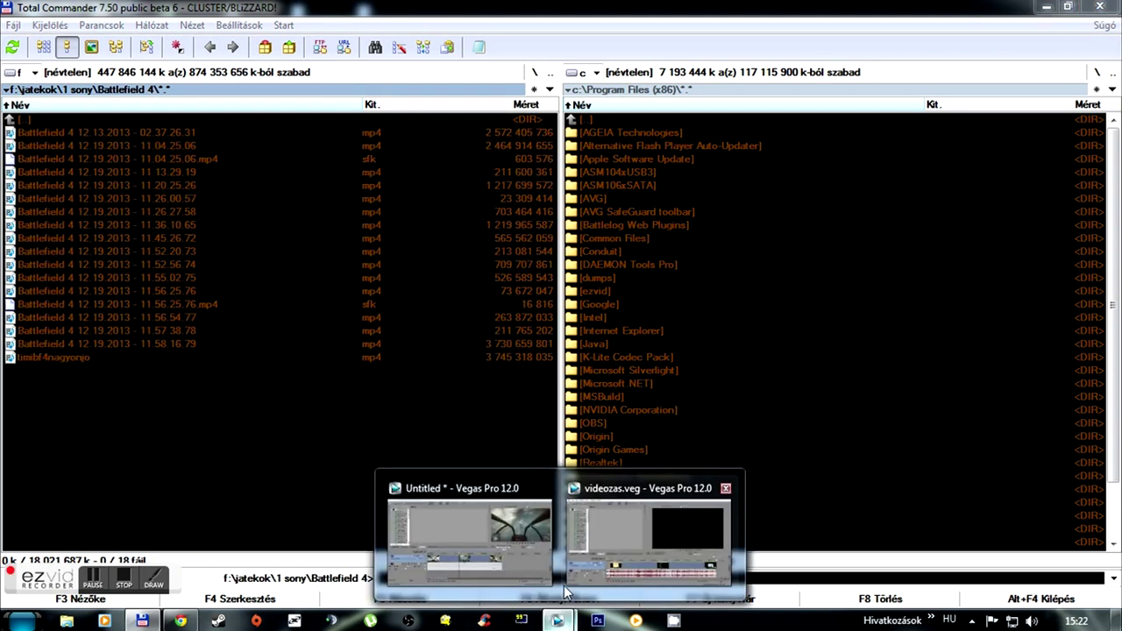
left_click(493, 529)
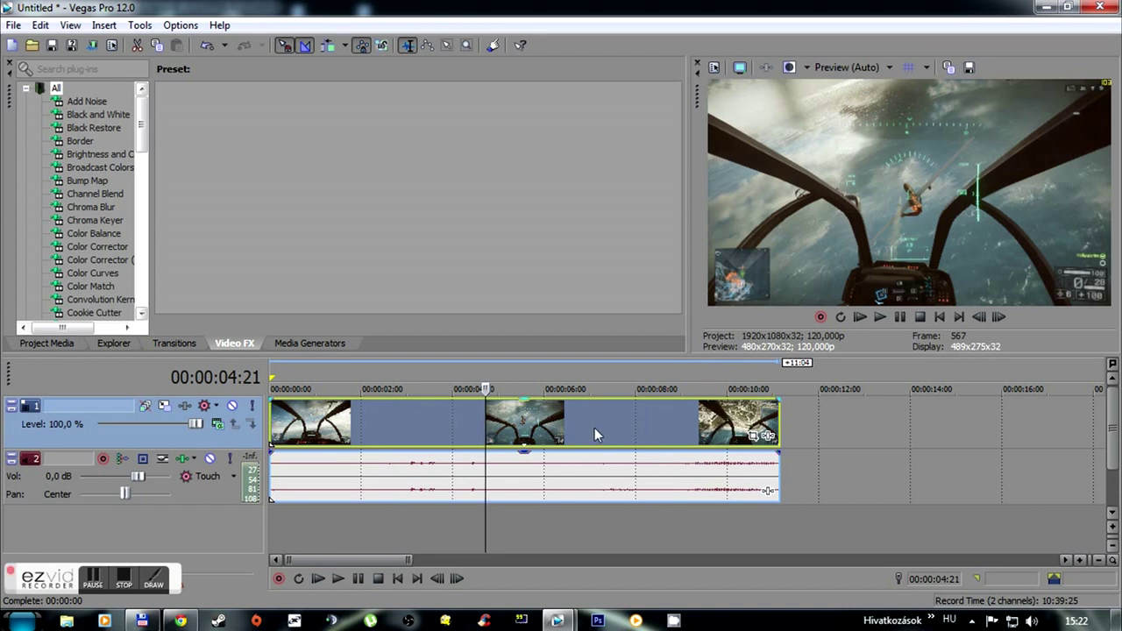
left_click(474, 430)
left_click(522, 434)
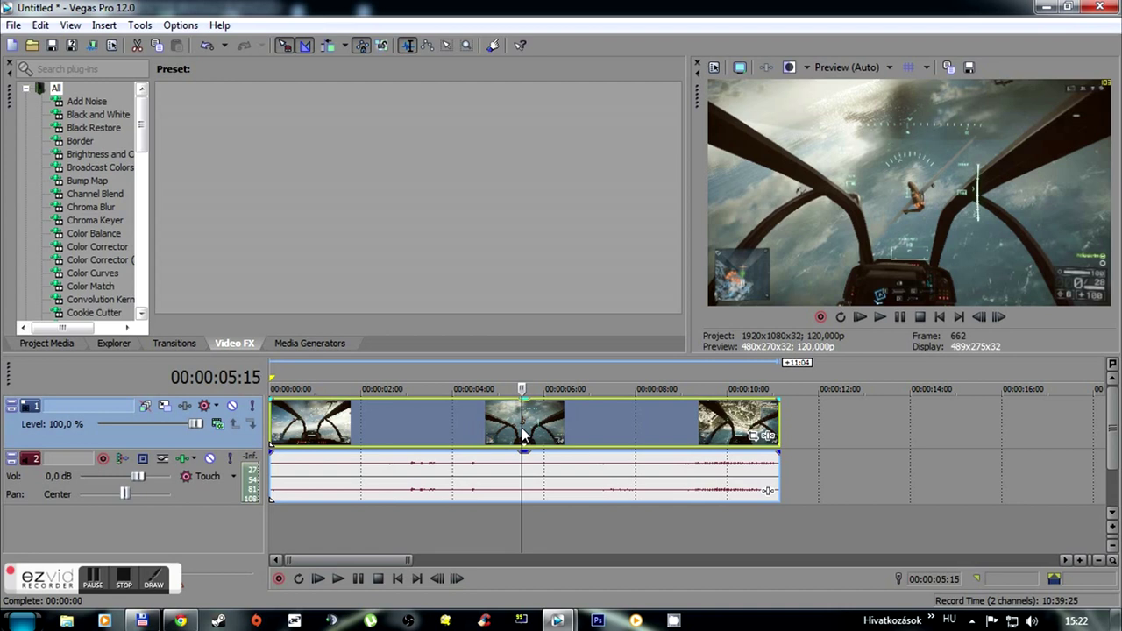
left_click(455, 431)
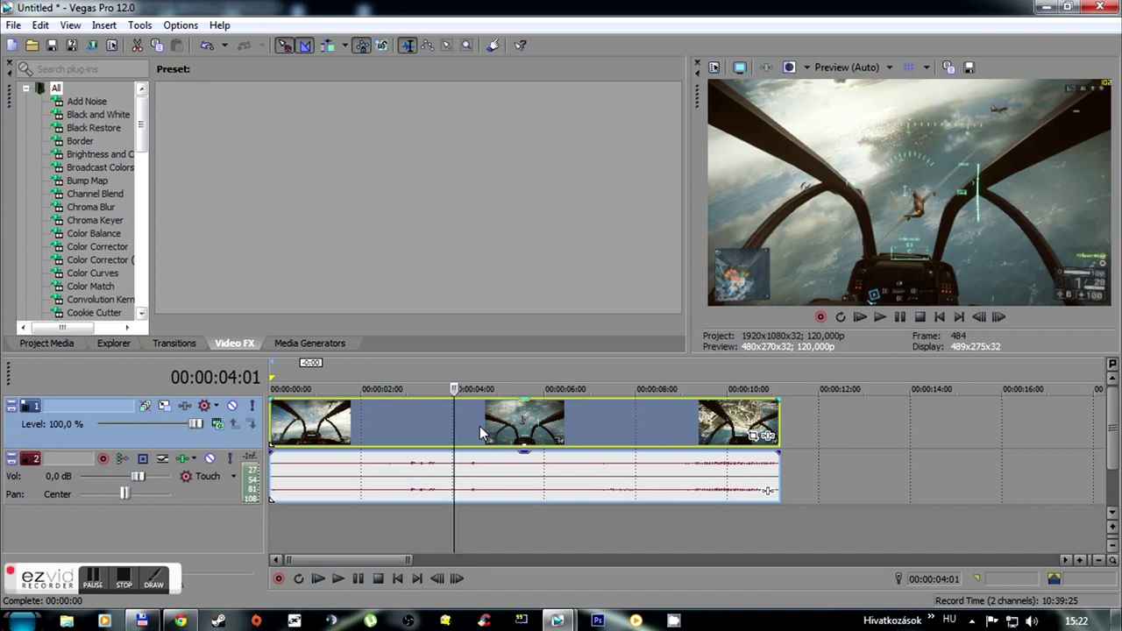
- Set the video preview quality to Preview (Full)
left_click(849, 68)
mouse_move(853, 105)
left_click(920, 120)
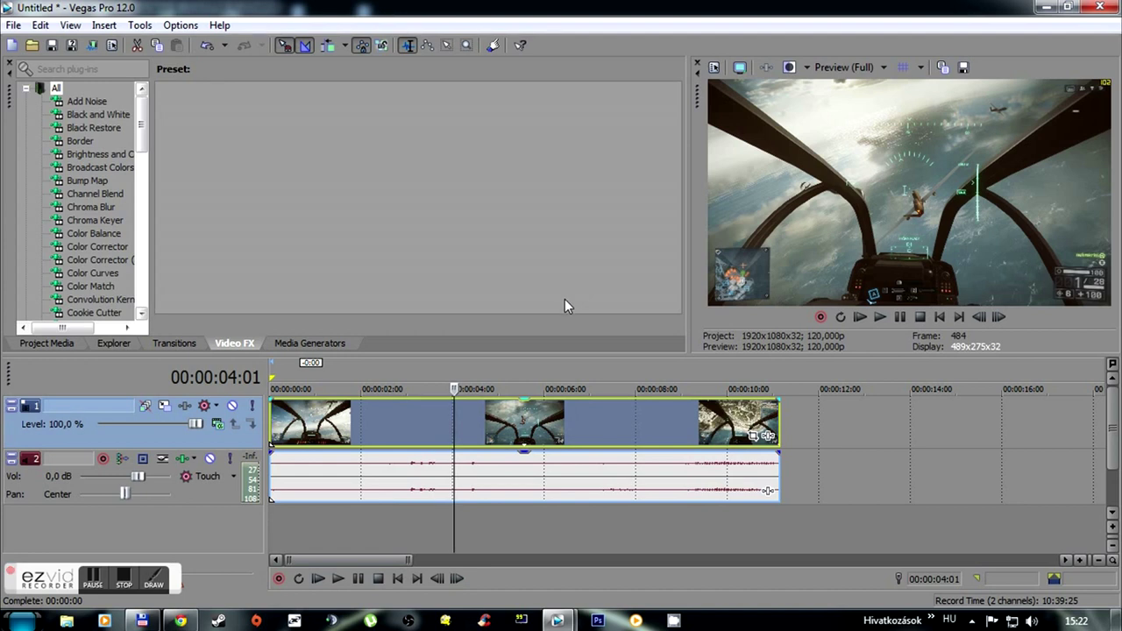
- Turn on Disable resample in the properties of the Battlefield 4 video event
right_click(481, 423)
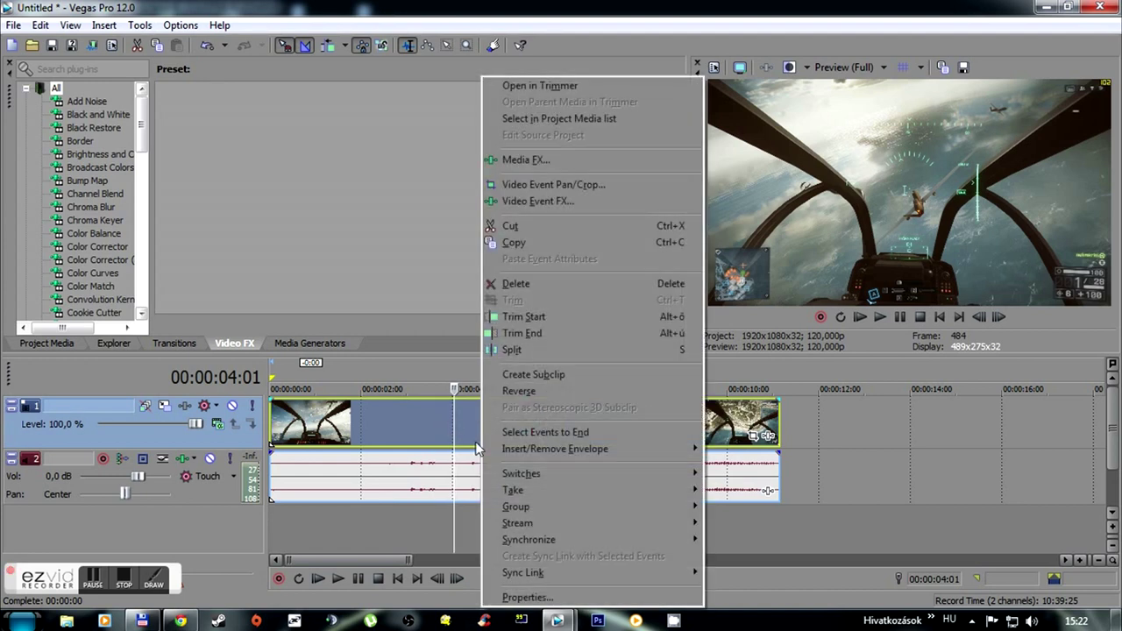
left_click(527, 597)
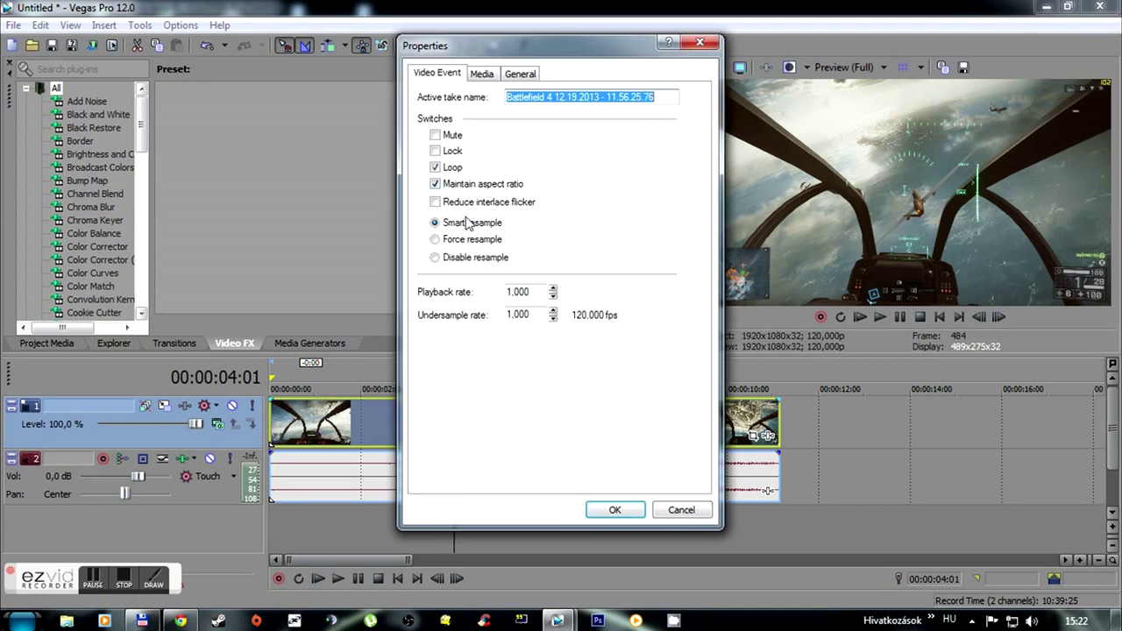
left_click(436, 259)
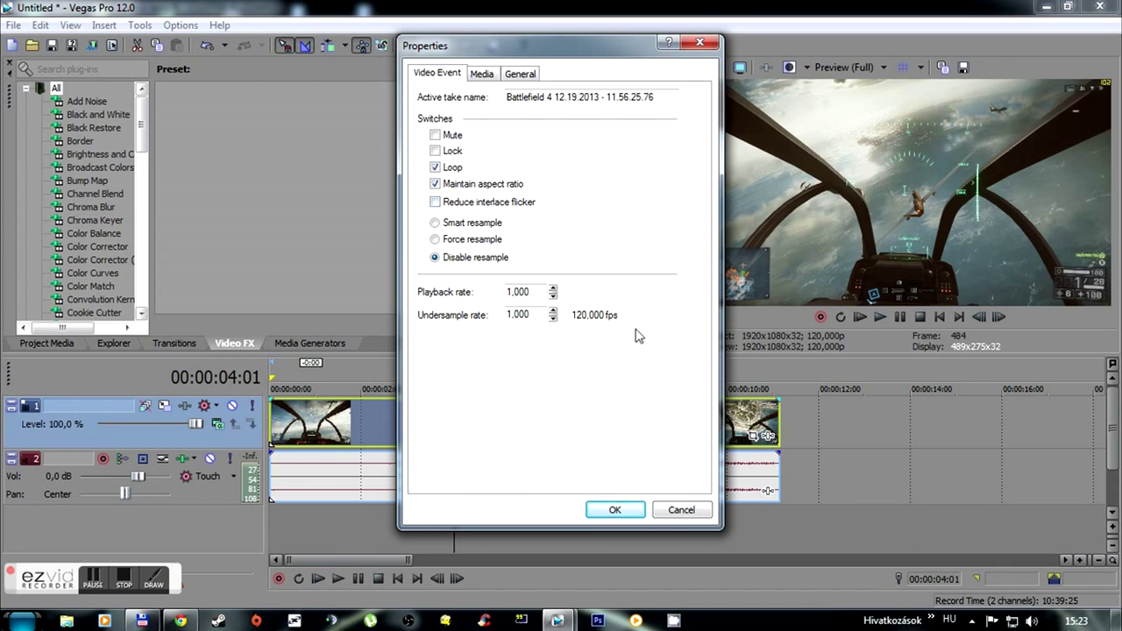
left_click(625, 512)
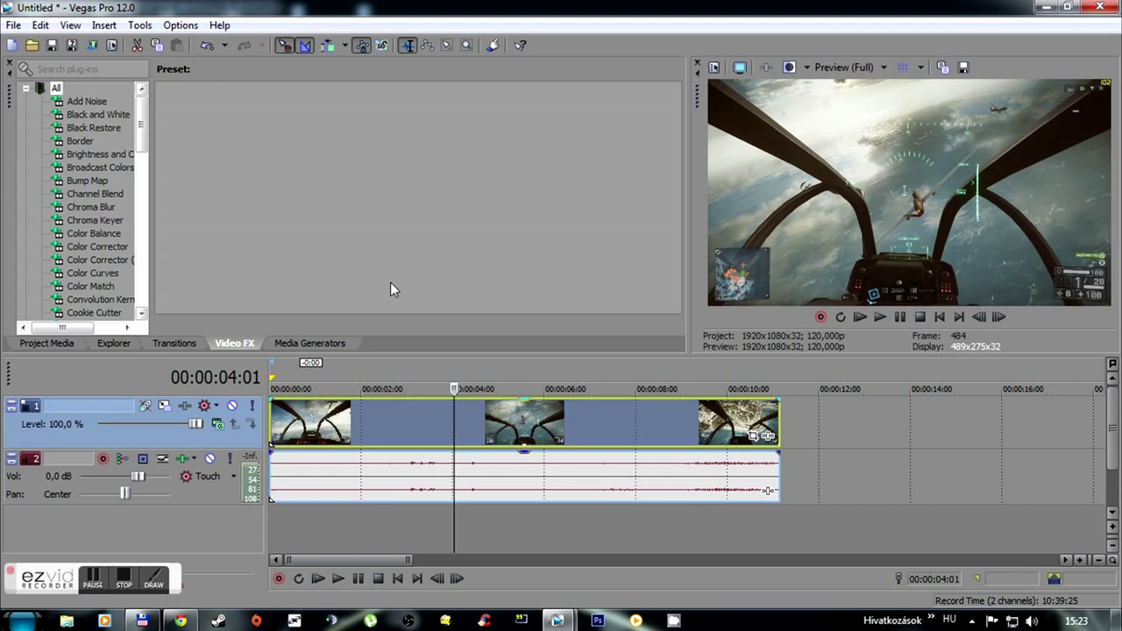
- Apply the Brightness and Contrast effect with the custom "nej" preset to the video event
left_click(107, 155)
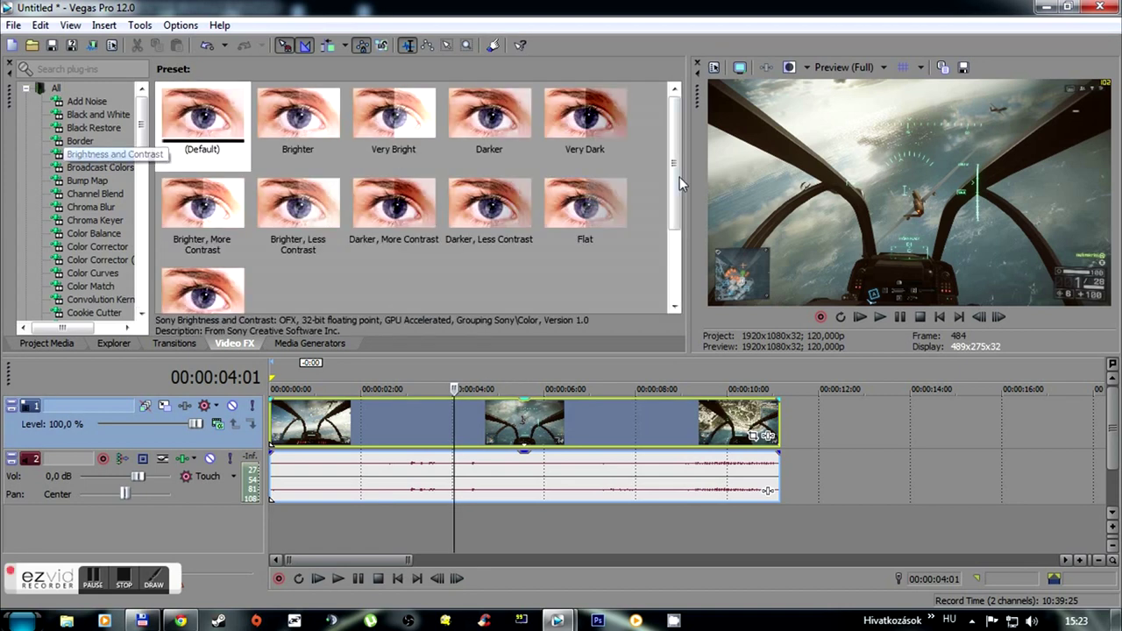
left_click_drag(680, 177, 680, 229)
left_click_drag(237, 211, 460, 417)
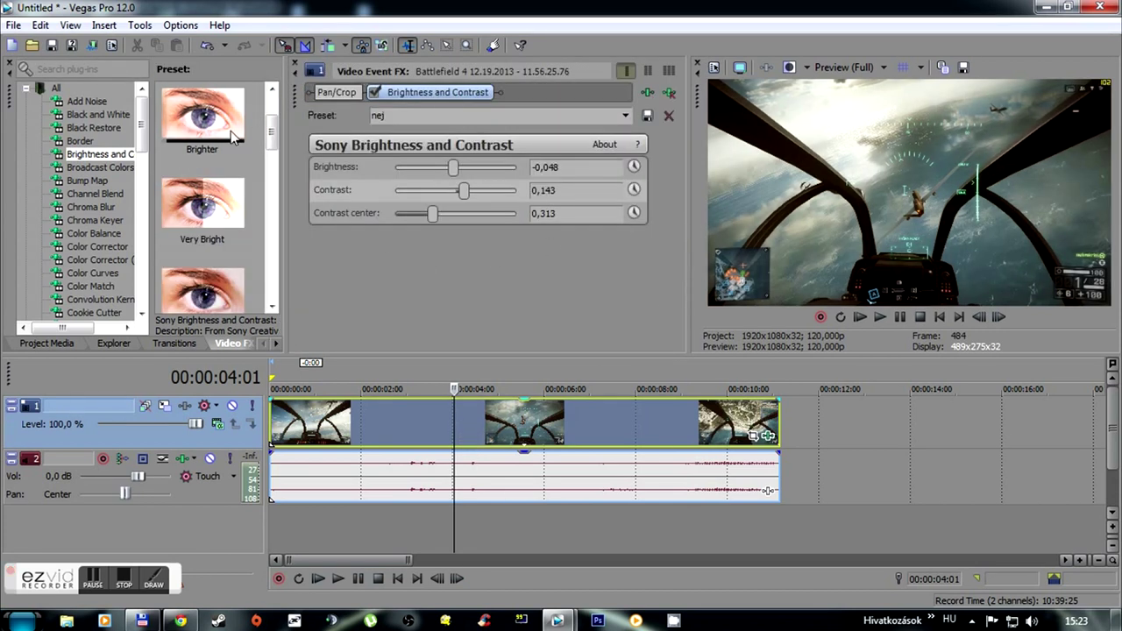
- Add the Color Corrector effect with the custom "nej" preset to the video event
left_click(93, 245)
left_click_drag(272, 94, 272, 290)
left_click_drag(202, 210, 435, 413)
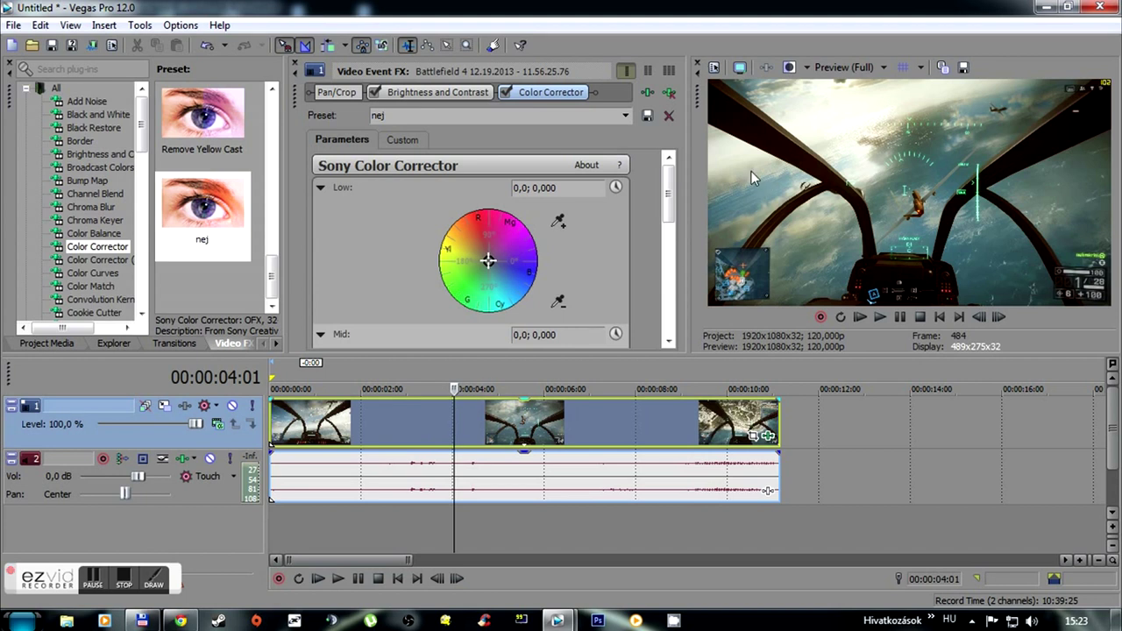
- Add the Levels effect with the Studio RGB to Computer RGB preset to the video event and preview the result full screen
left_click_drag(672, 236, 672, 319)
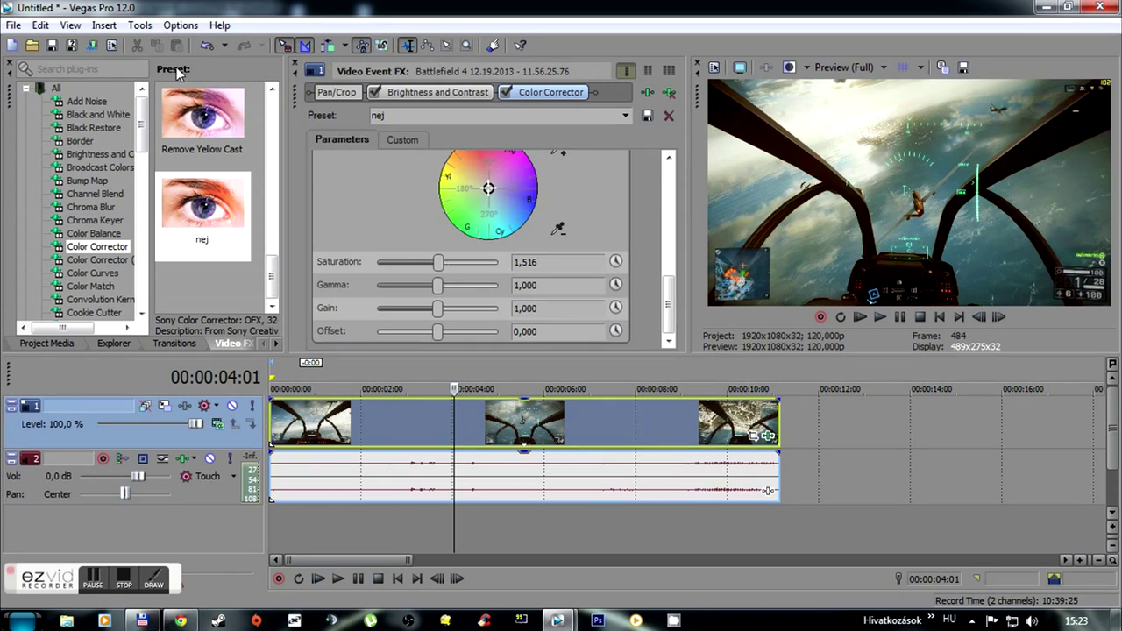
left_click_drag(146, 151, 147, 204)
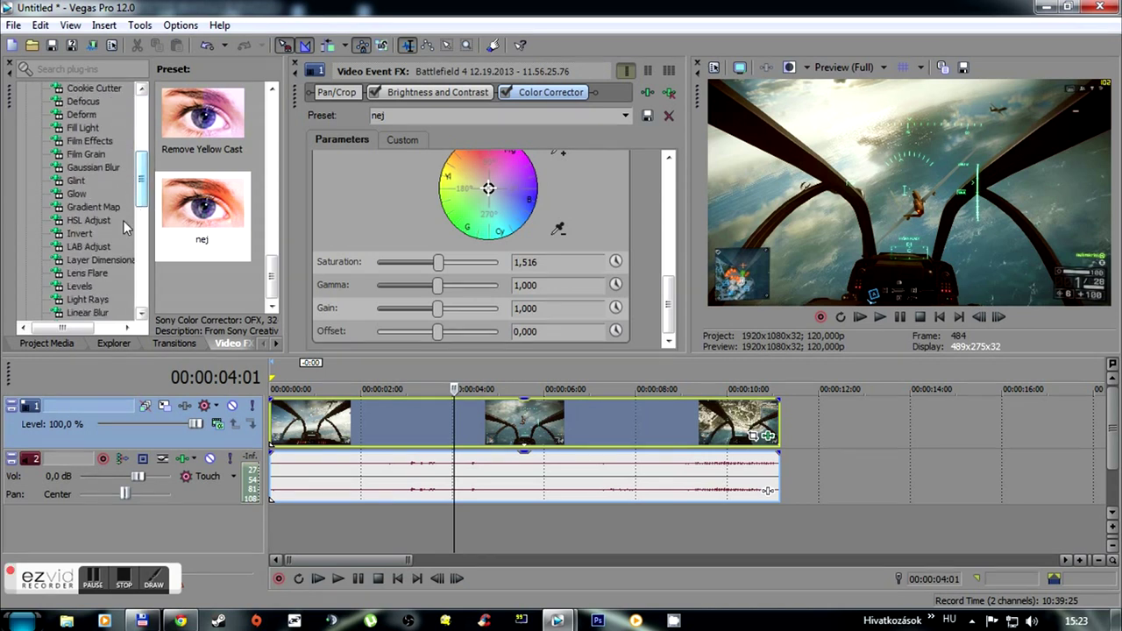
left_click(93, 285)
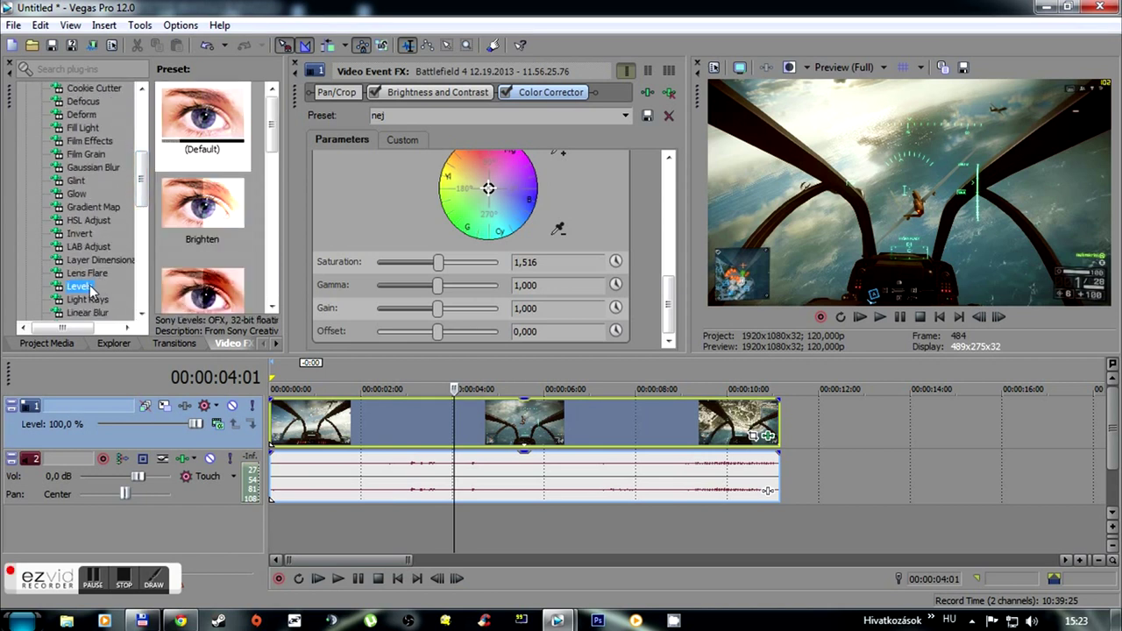
left_click_drag(272, 140, 272, 290)
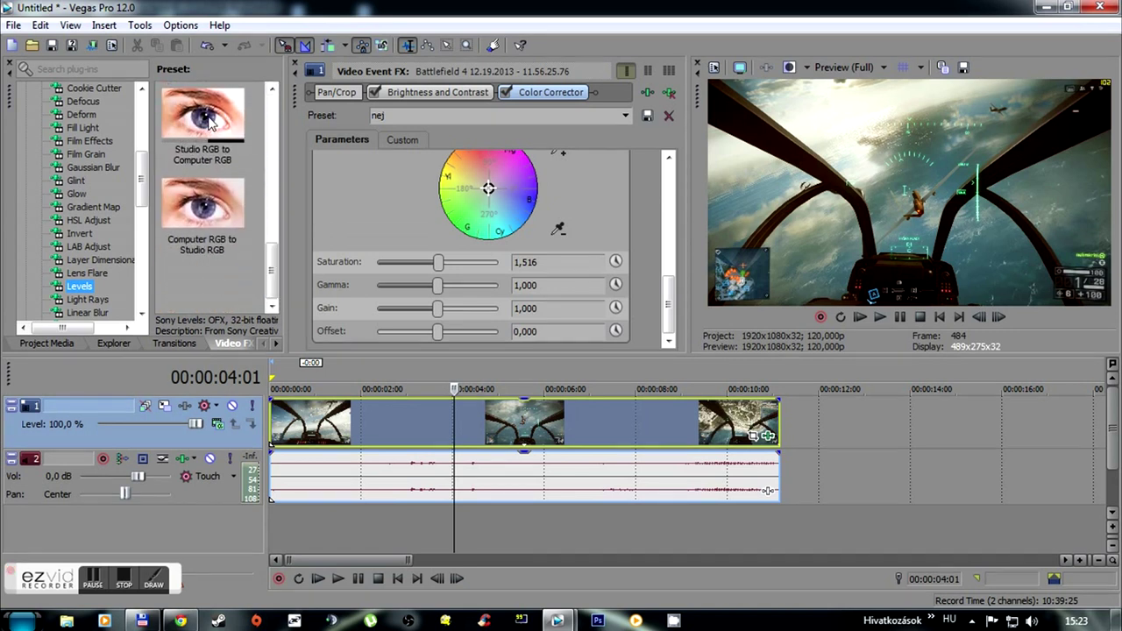
left_click_drag(211, 123, 433, 411)
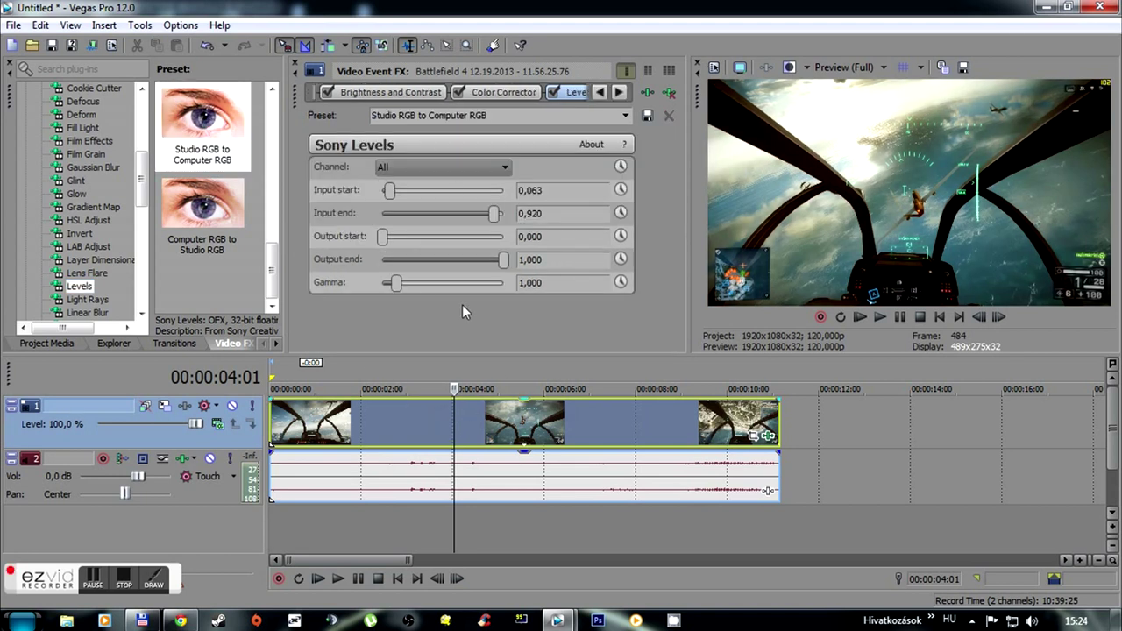
left_click(739, 67)
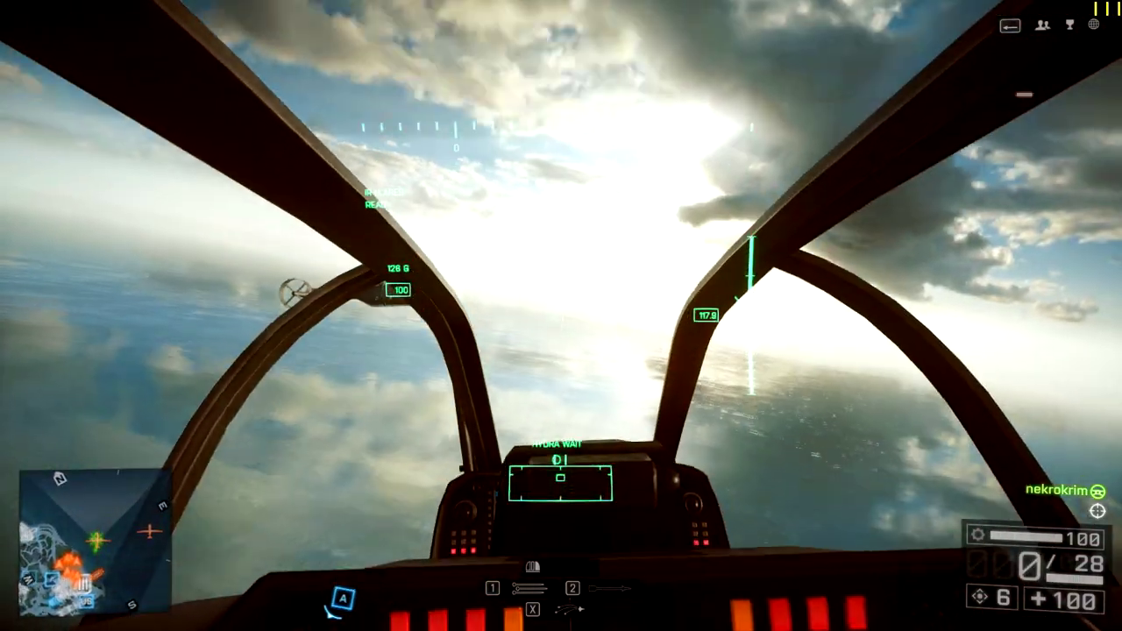
key("Escape")
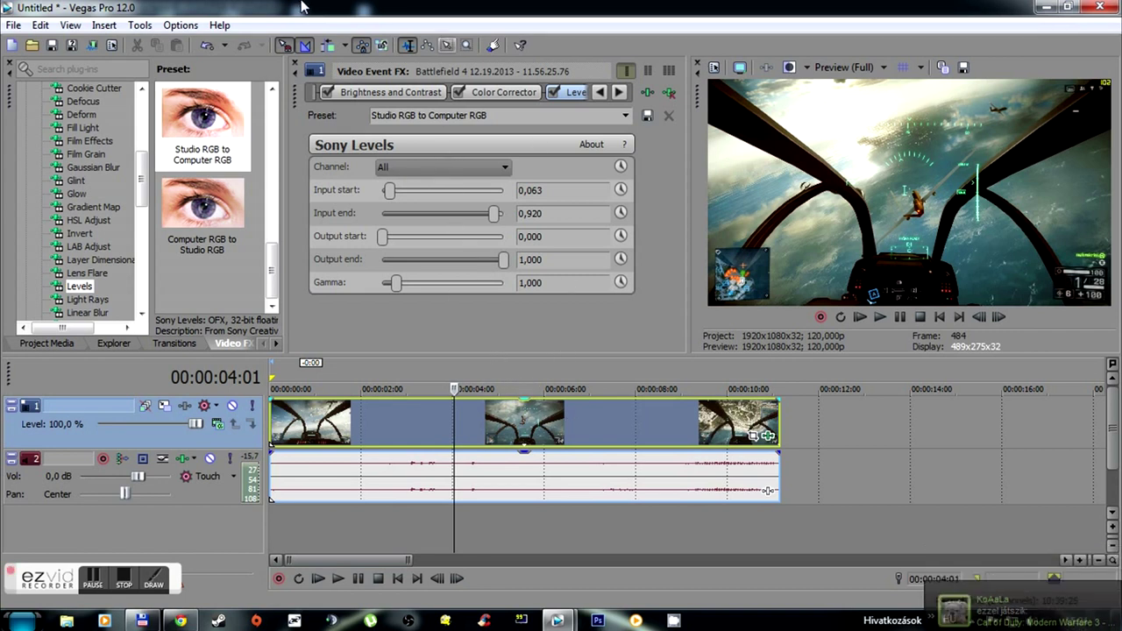
- Start rendering the project with the MainConcept AVC/AAC Internet HD 1080p template and open that template's custom settings
left_click(95, 45)
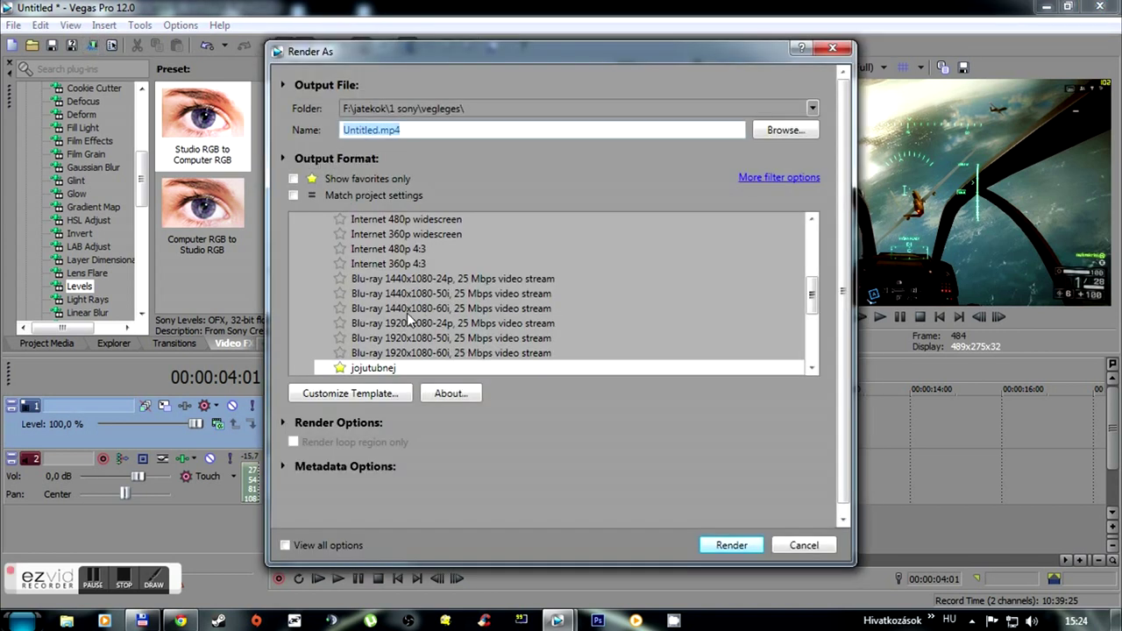
left_click(407, 308)
scroll(409, 329, "up", 5)
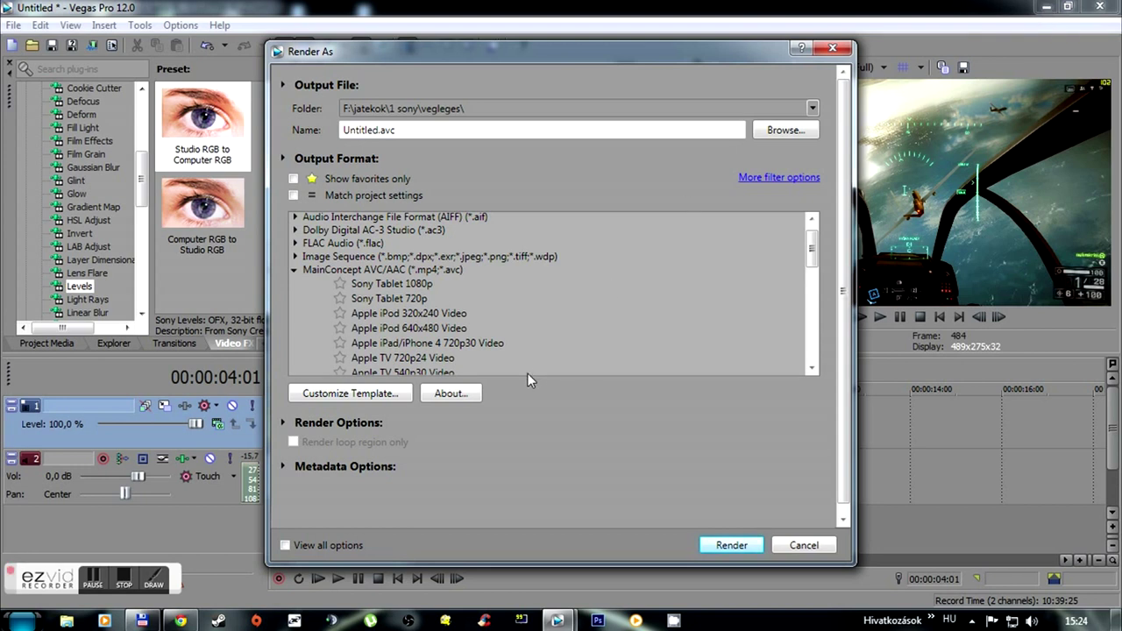
left_click(407, 314)
scroll(412, 318, "down", 5)
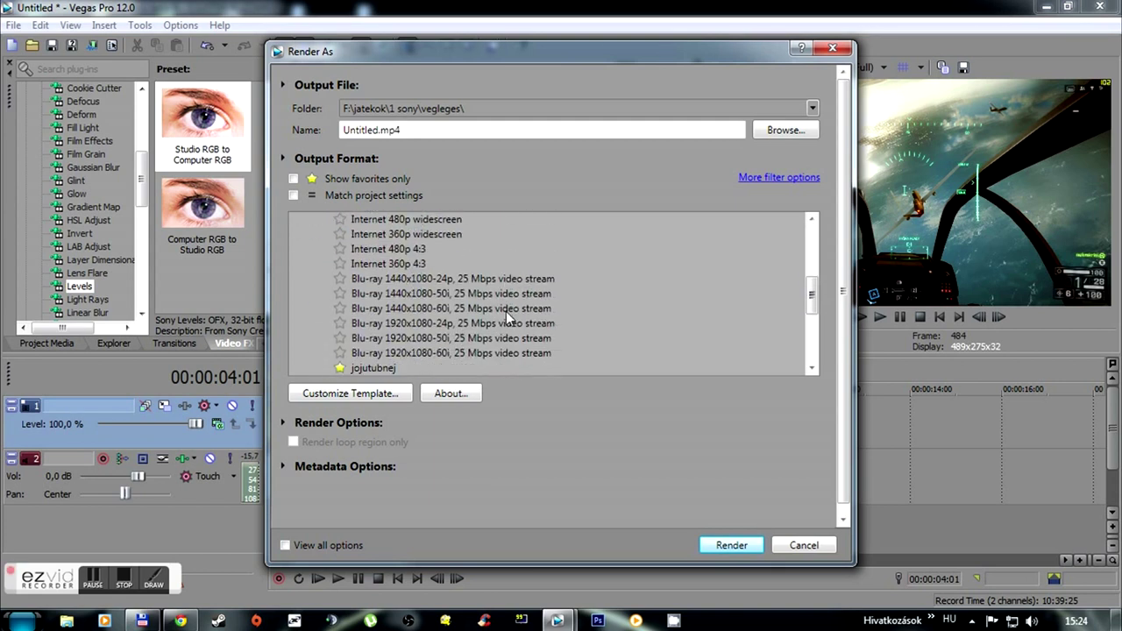
scroll(507, 314, "up", 5)
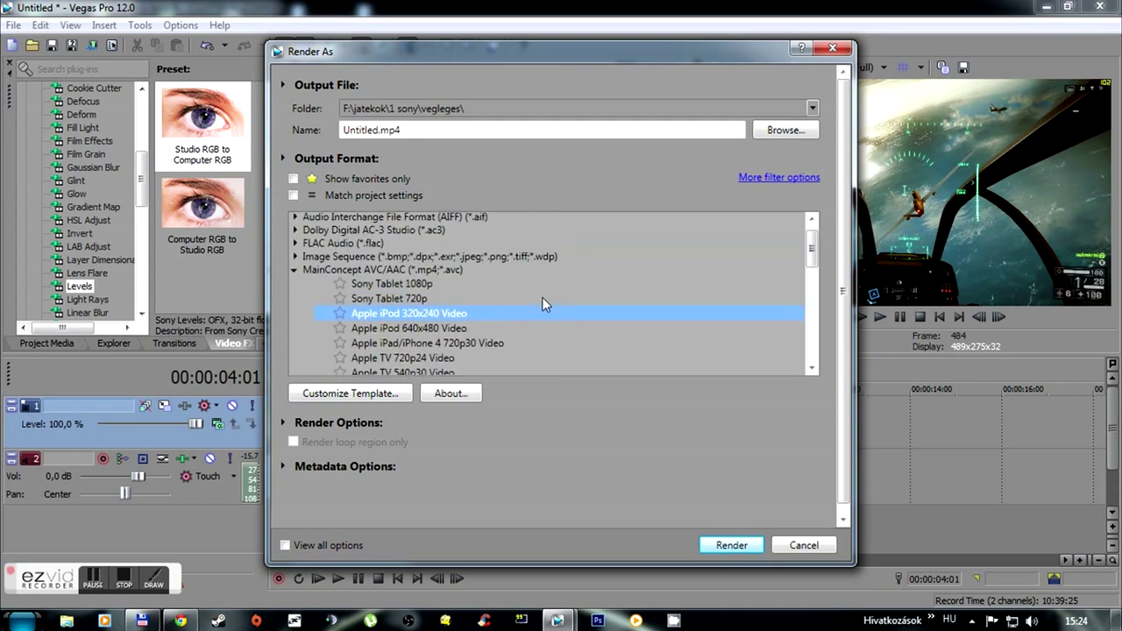
left_click(340, 270)
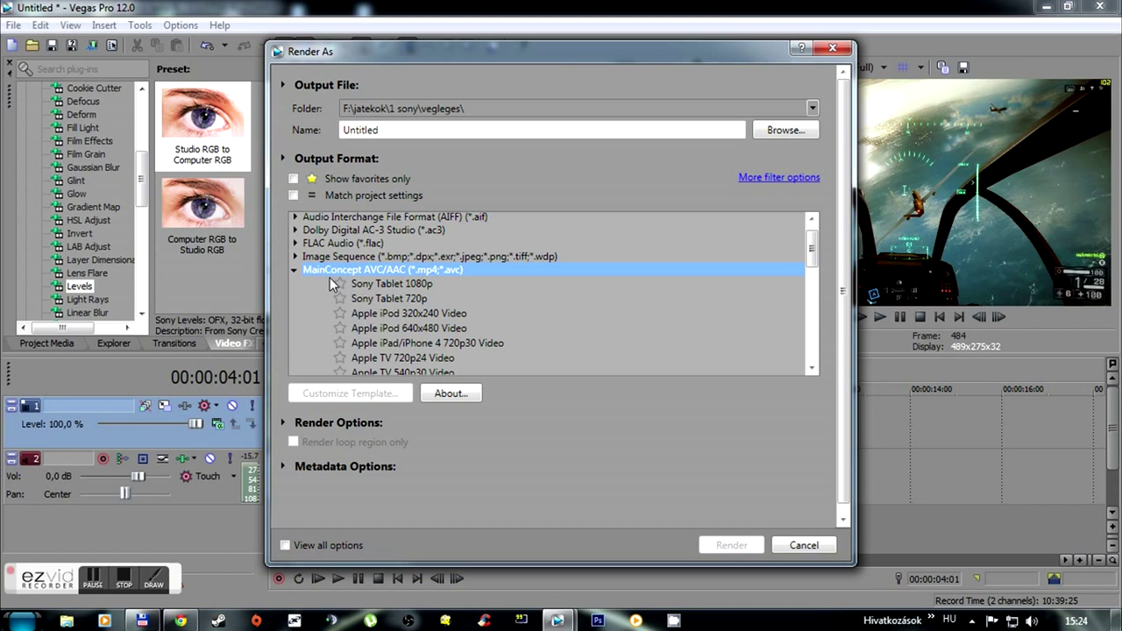
scroll(330, 277, "down", 1)
scroll(388, 353, "down", 1)
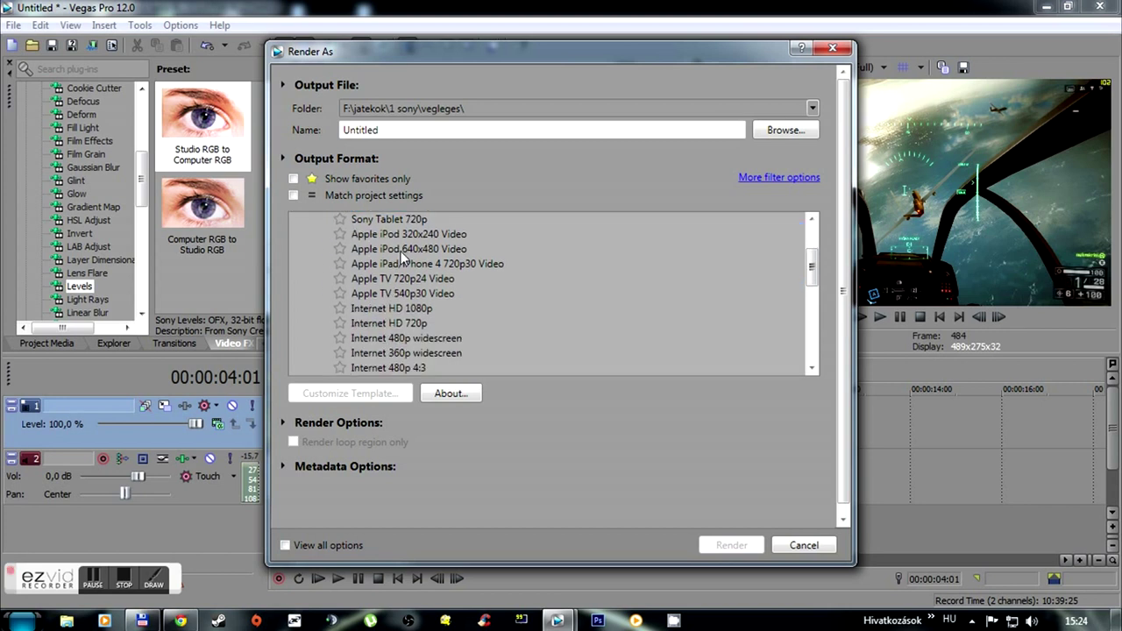
left_click(394, 309)
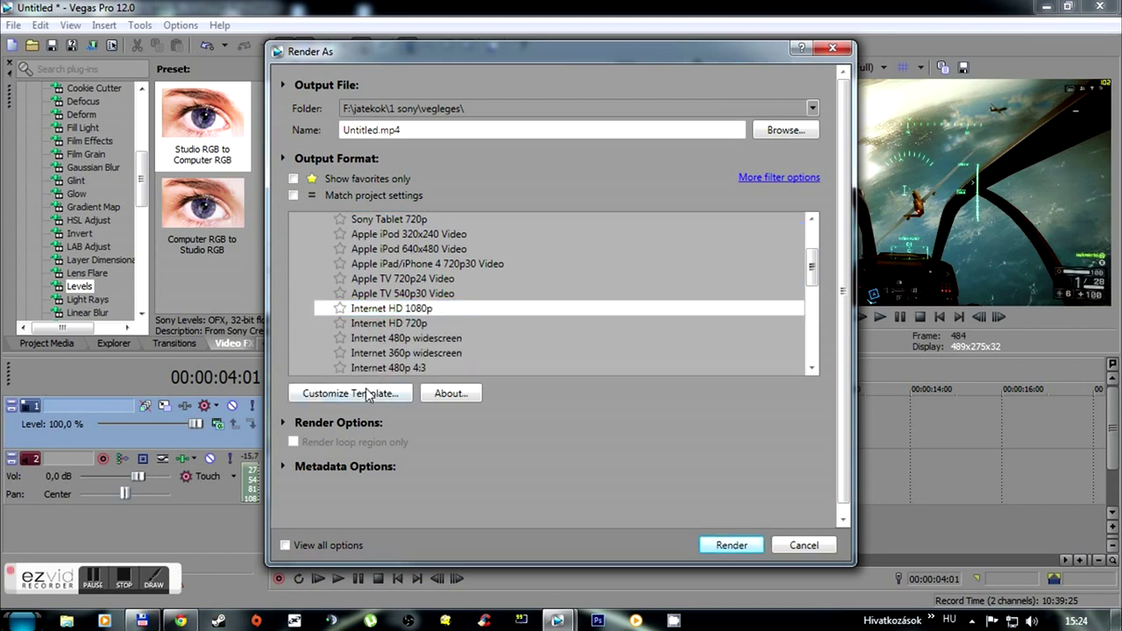
left_click(371, 393)
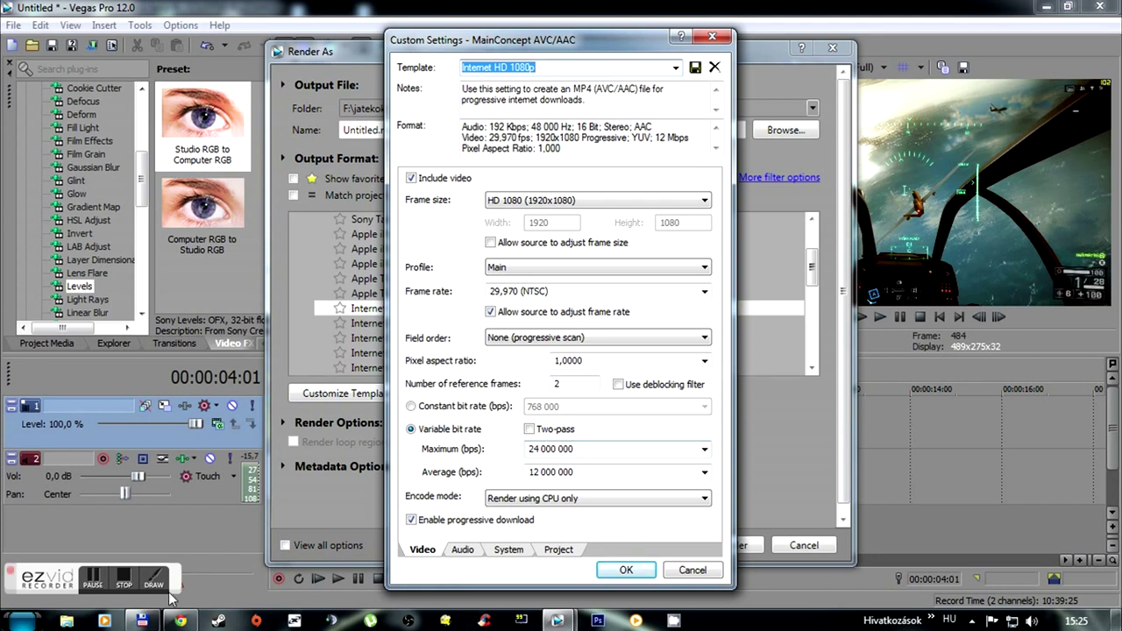
- Switch to Total Commander and check the total bit rate in the detailed properties of the Battlefield 4 12.19.2013 - 11.56.25.76 clip
left_click(142, 620)
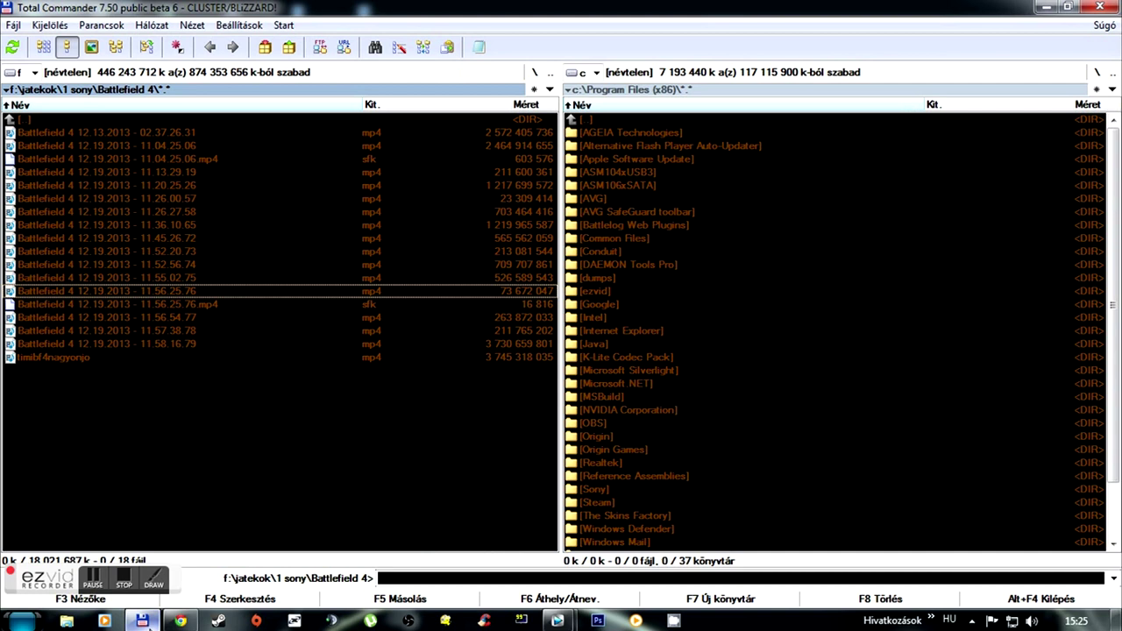
right_click(90, 292)
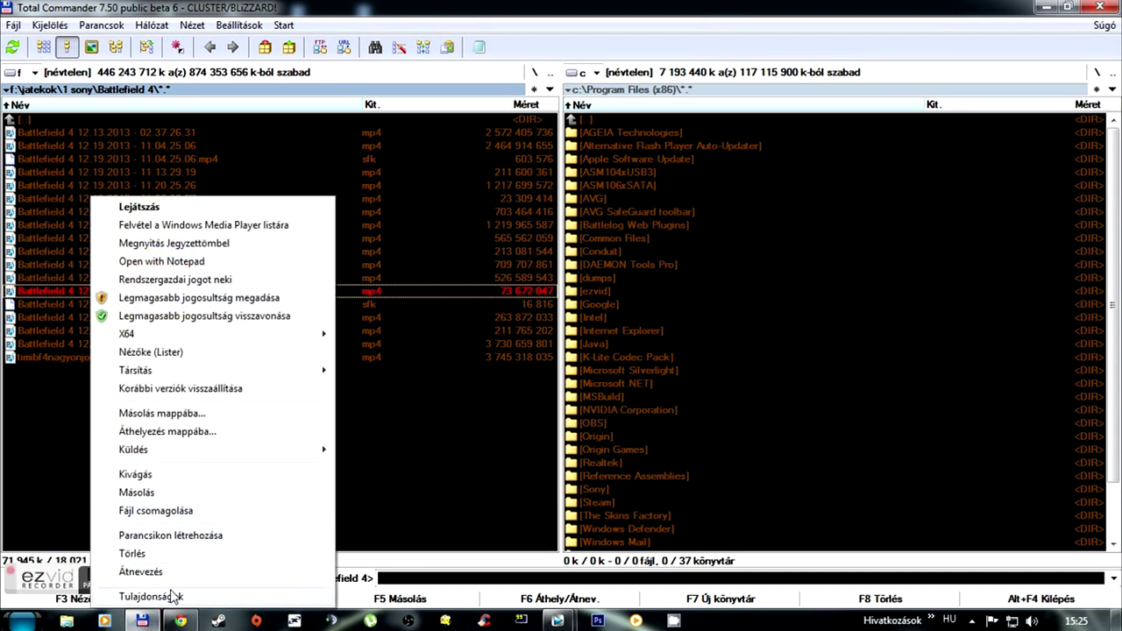
left_click(170, 594)
left_click(295, 224)
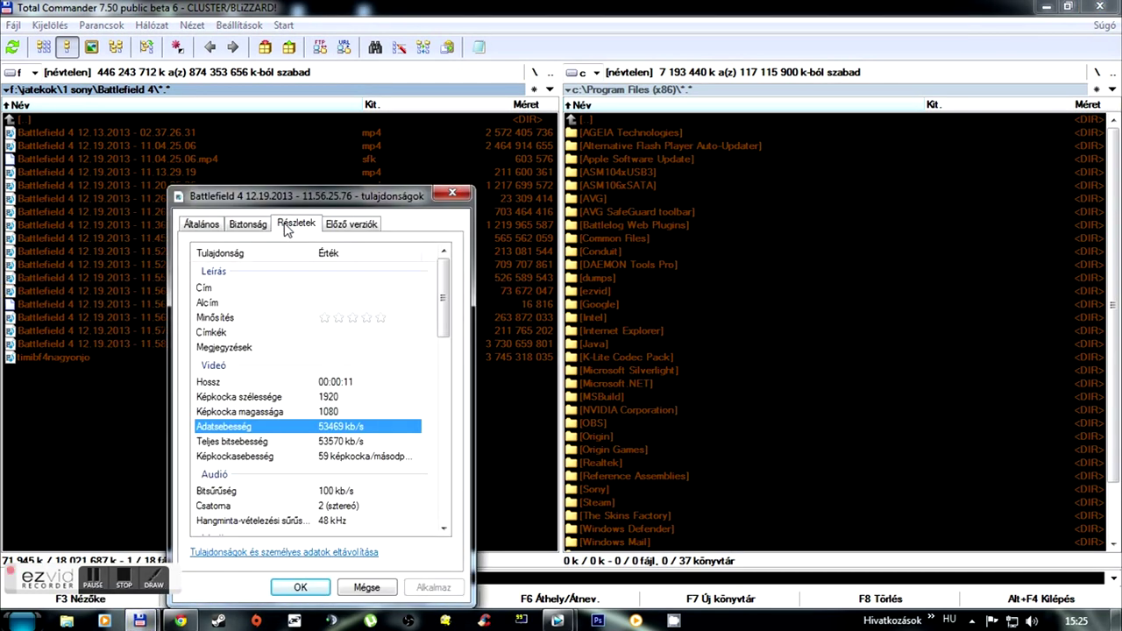
left_click(328, 445)
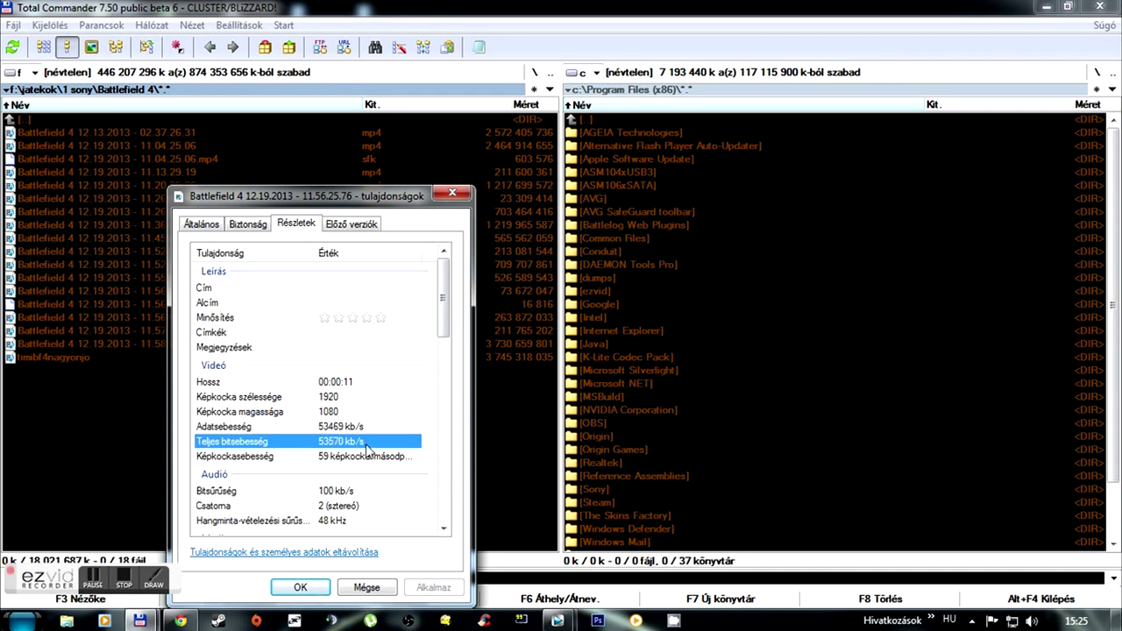
left_click(451, 195)
- Return to the untitled Vegas Pro project and set the variable bit rate to 50 000 000 maximum and 28 000 000 average, rendering with CPU only
mouse_move(558, 621)
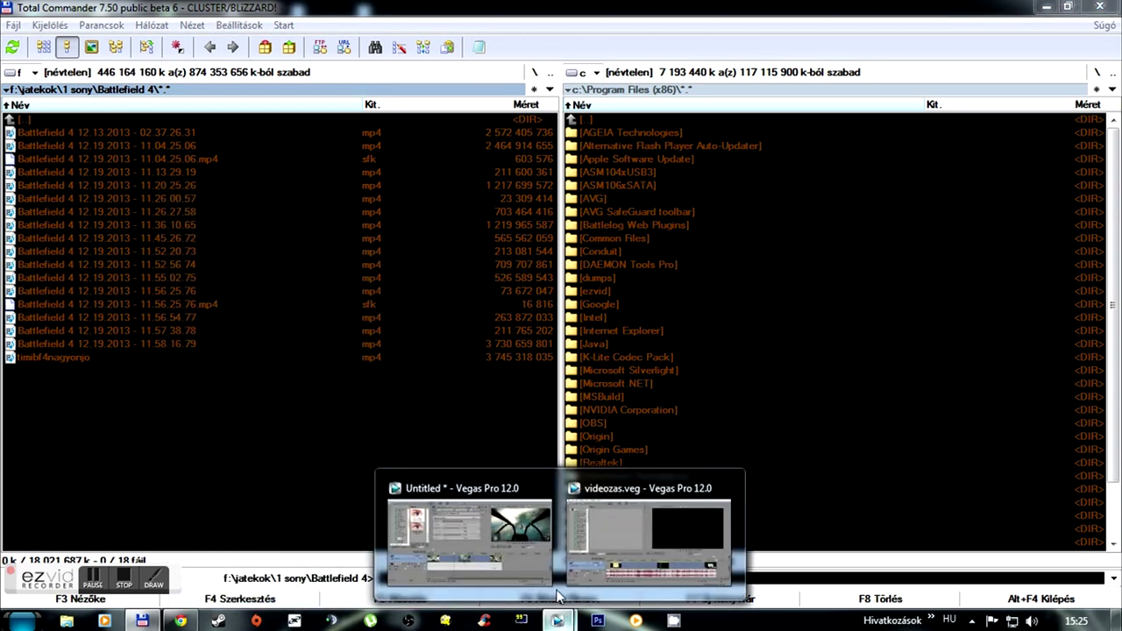
left_click(550, 543)
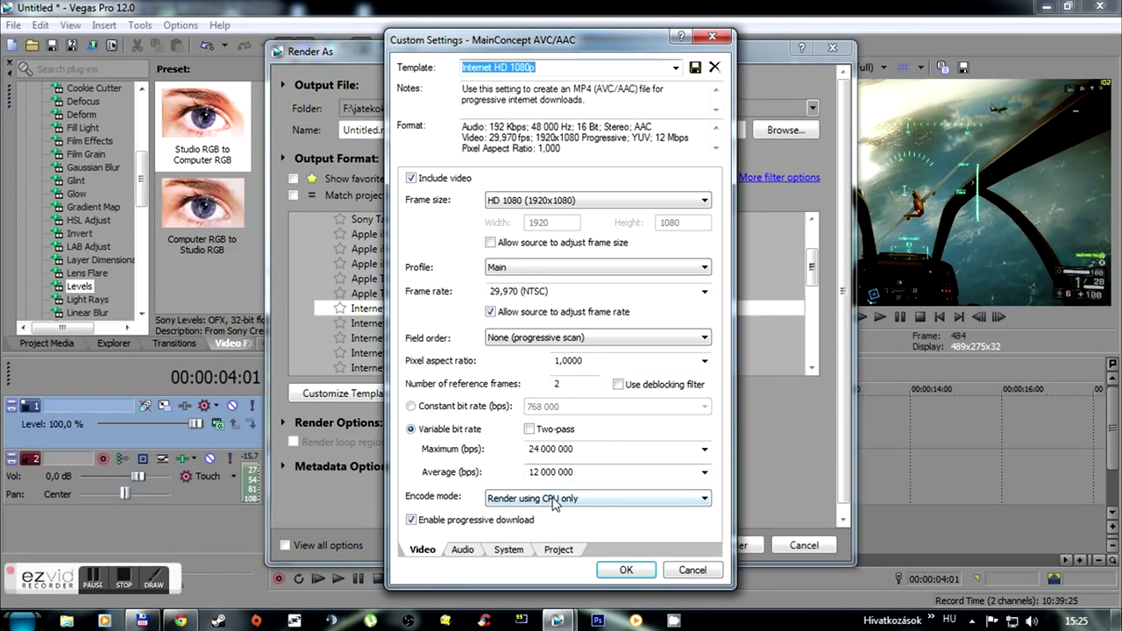
left_click(704, 448)
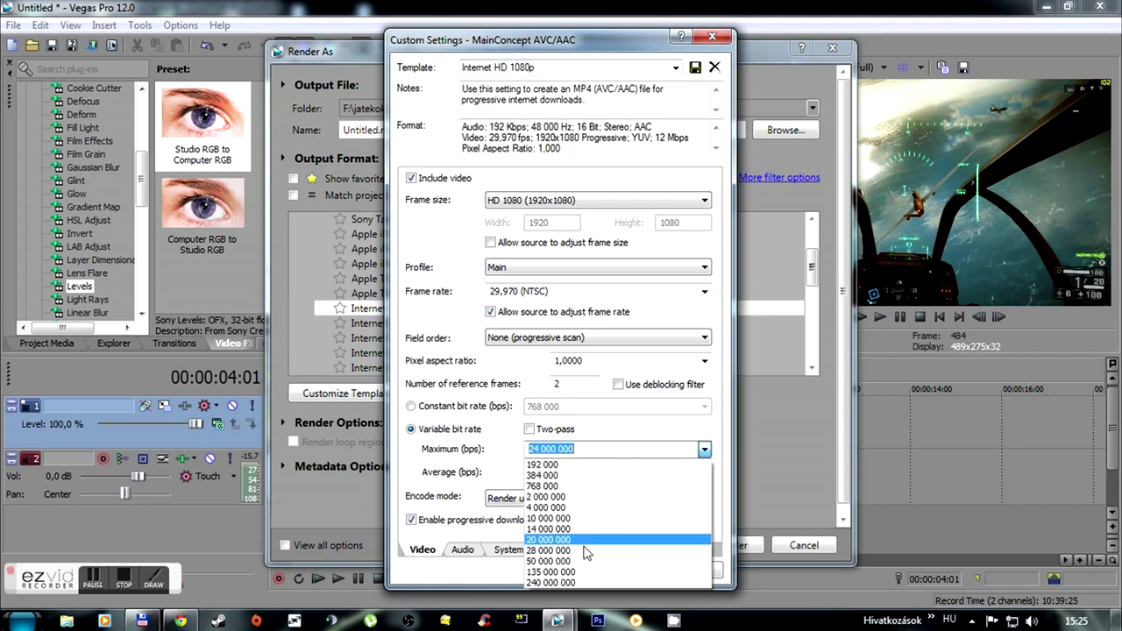
left_click(578, 561)
left_click(605, 472)
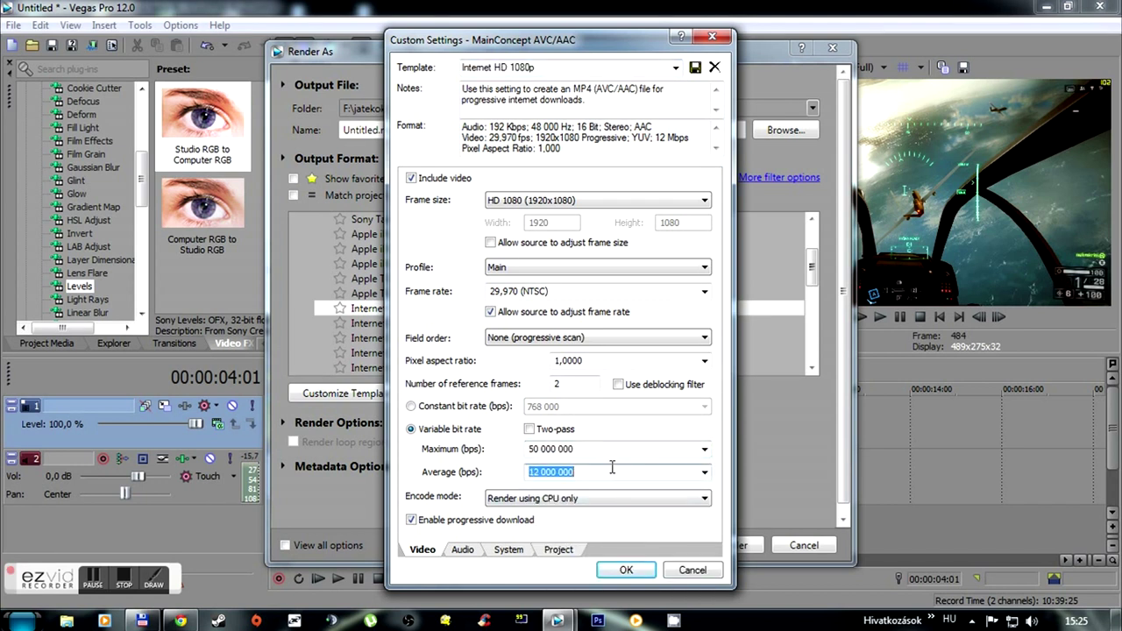
left_click(704, 473)
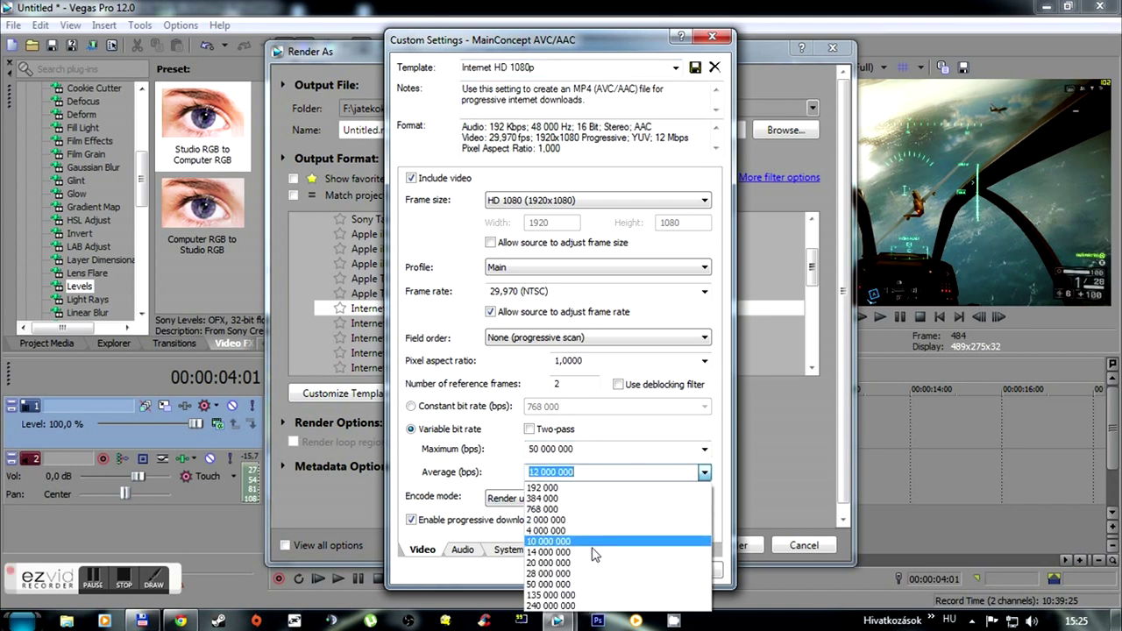
left_click(586, 574)
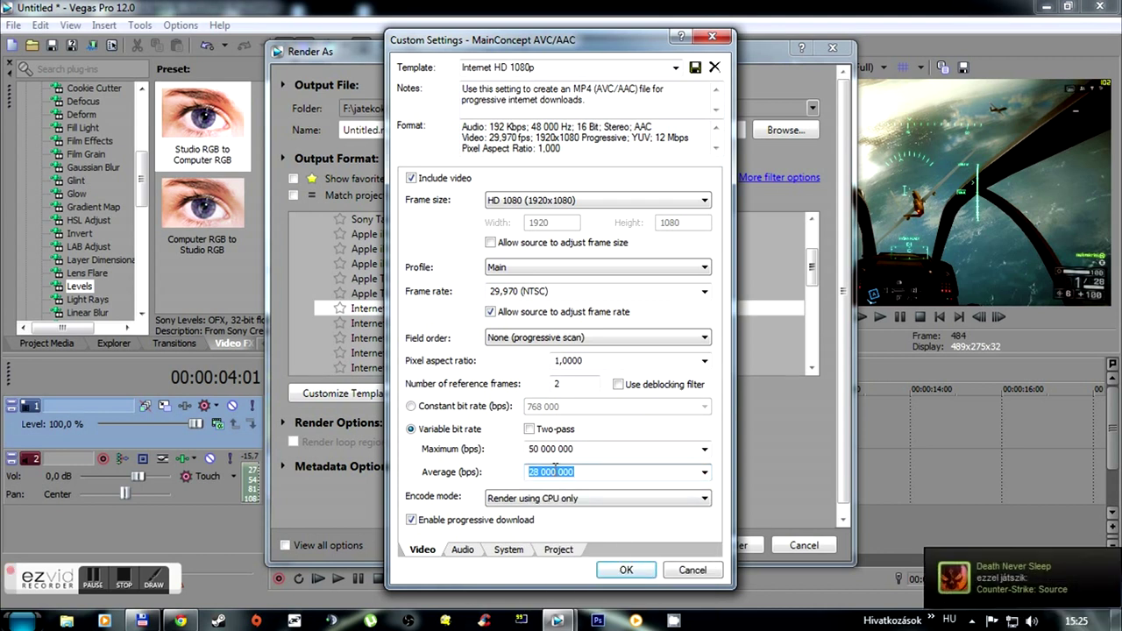
left_click(566, 505)
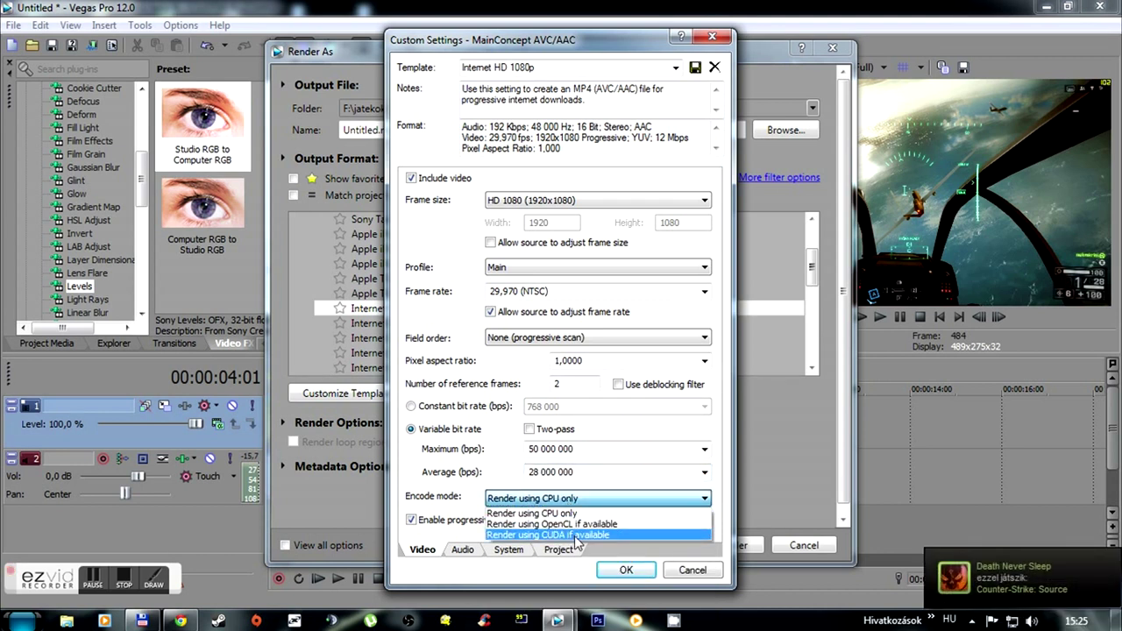
left_click(580, 514)
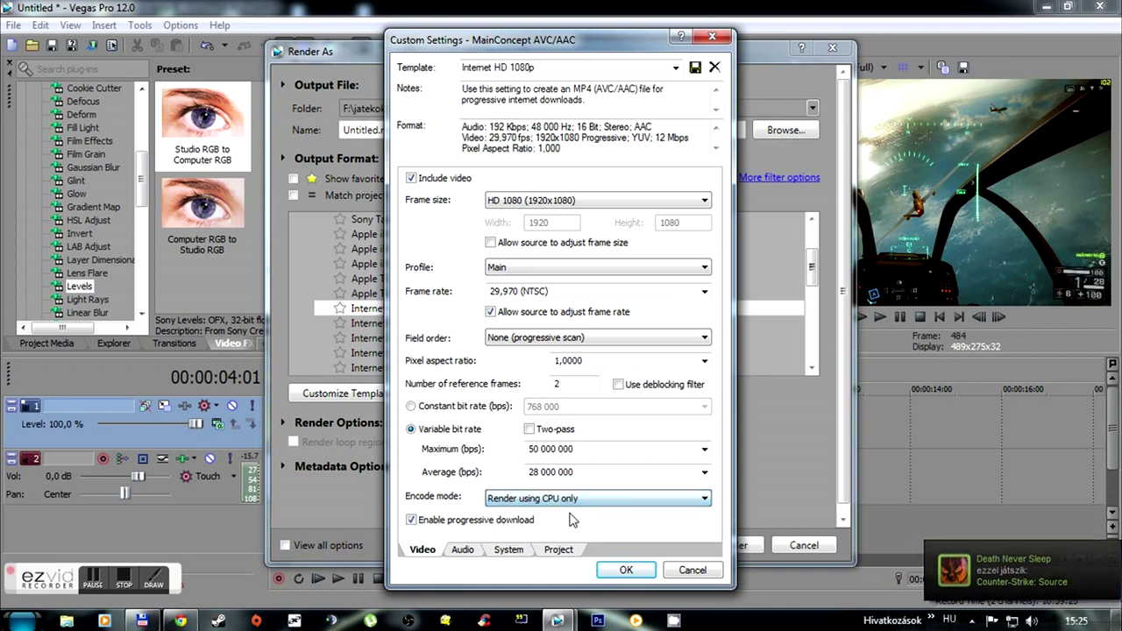
- Review the template's audio sample rate and bit rate options and its system file format
left_click(471, 556)
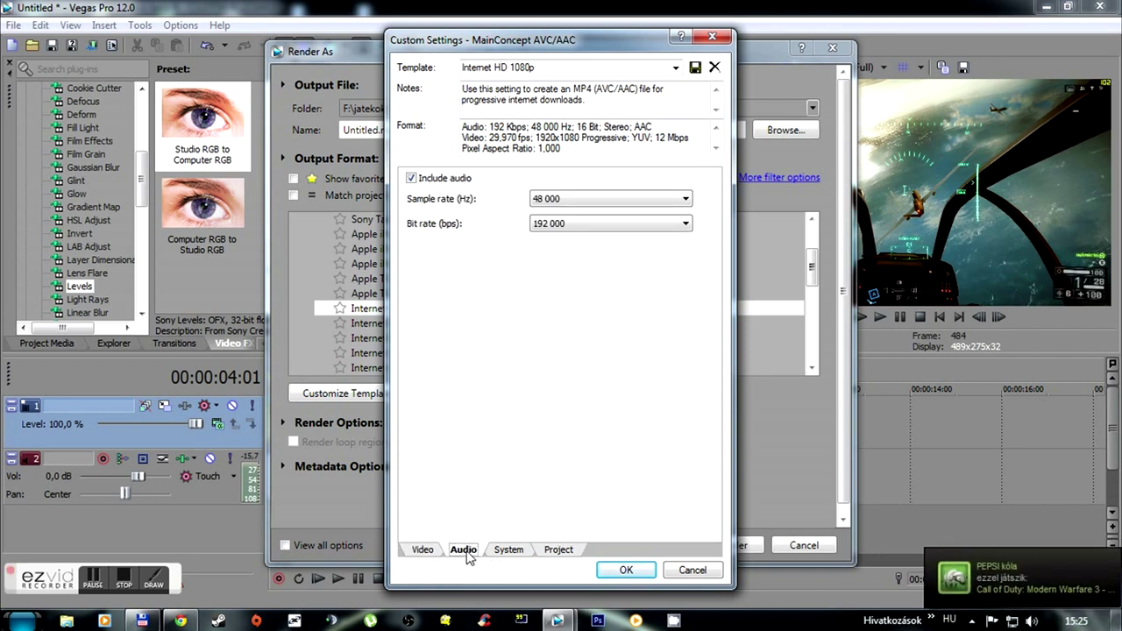
left_click(598, 202)
left_click(597, 201)
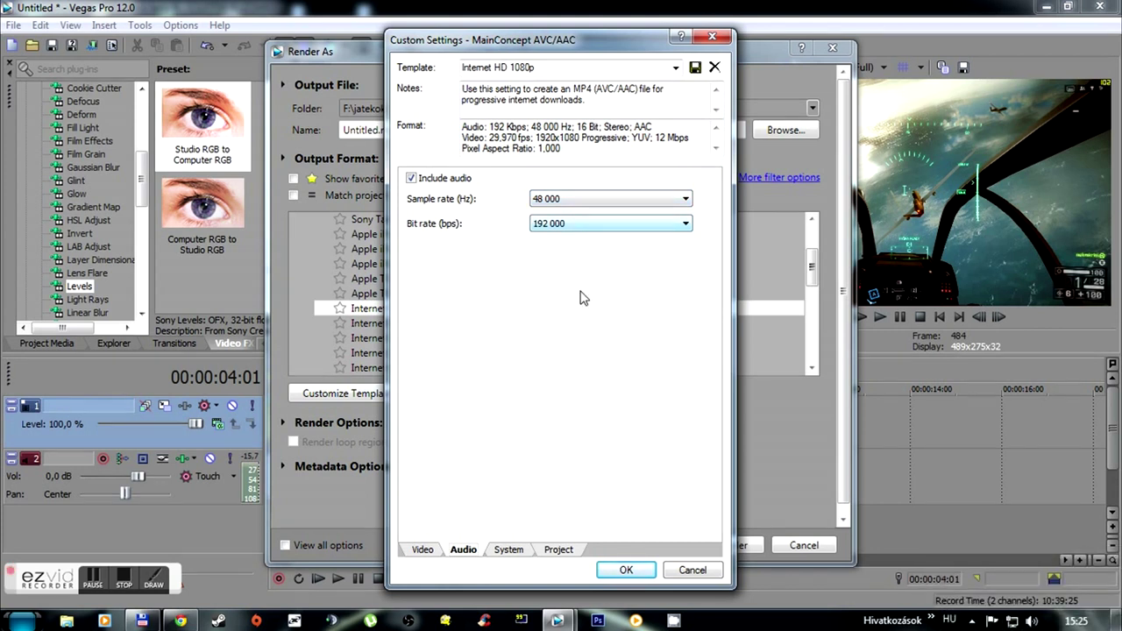
left_click(519, 551)
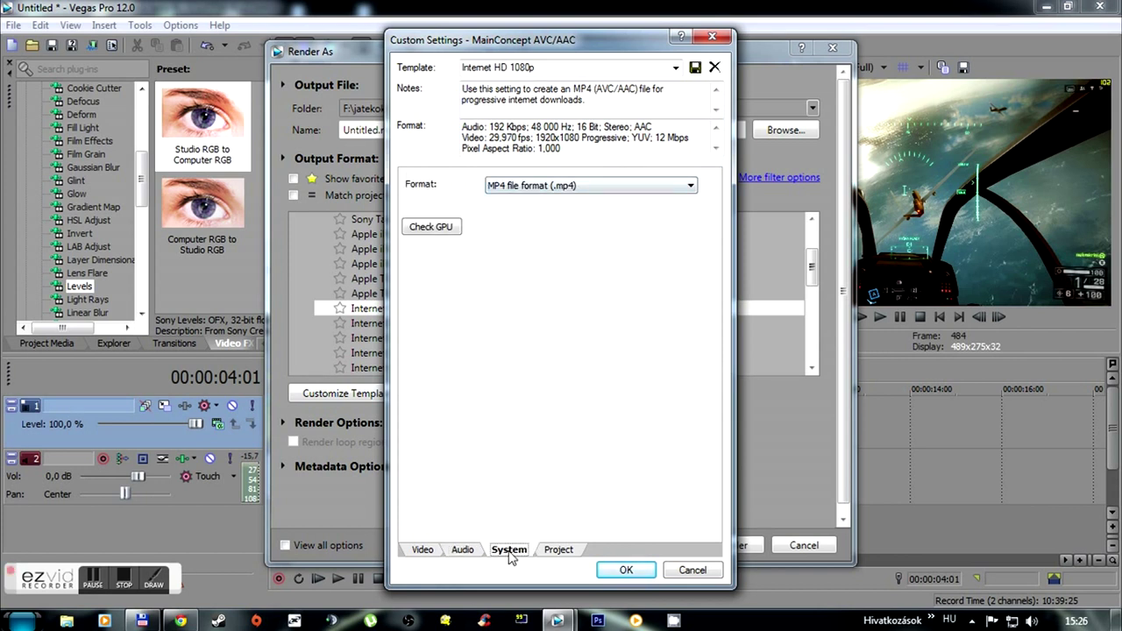
- Set the template's video rendering quality to Best and close the custom settings without applying them
left_click(557, 552)
left_click(642, 186)
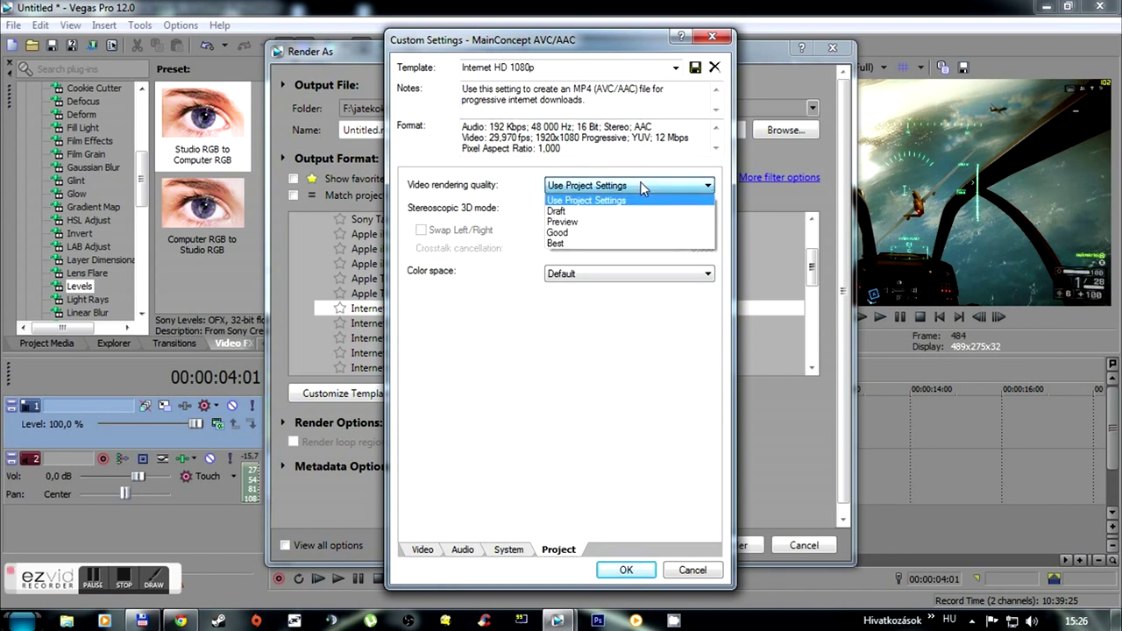
left_click(618, 244)
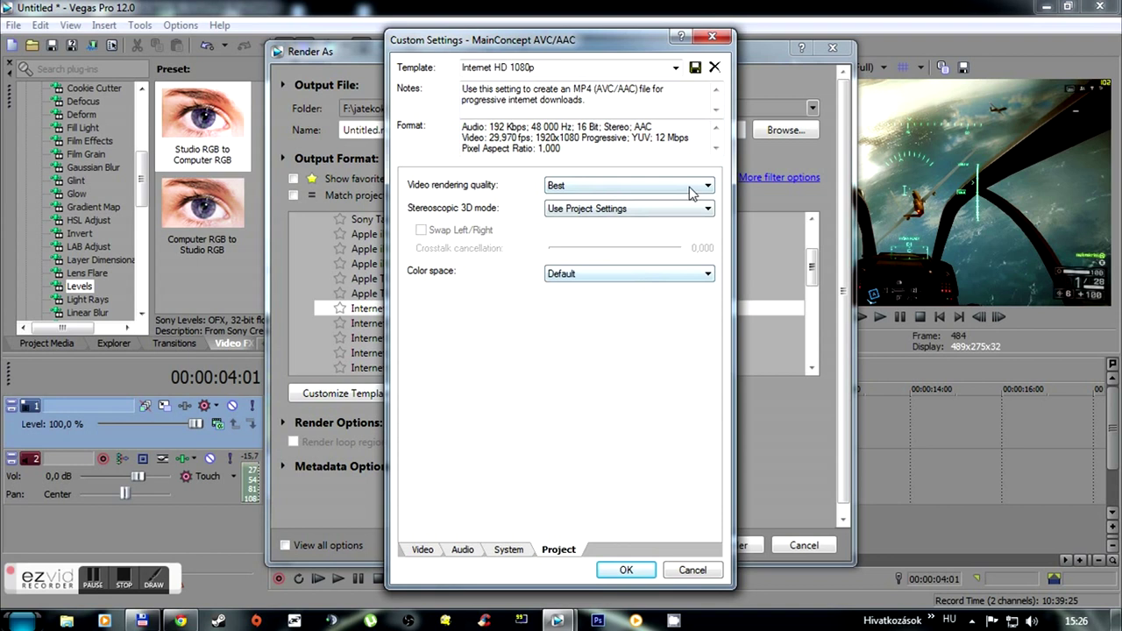
left_click(712, 38)
- Select the 6.4 Mbps HD 1080-24p Video template under Windows Media Video V11 and open it for customization
scroll(377, 336, "down", 4)
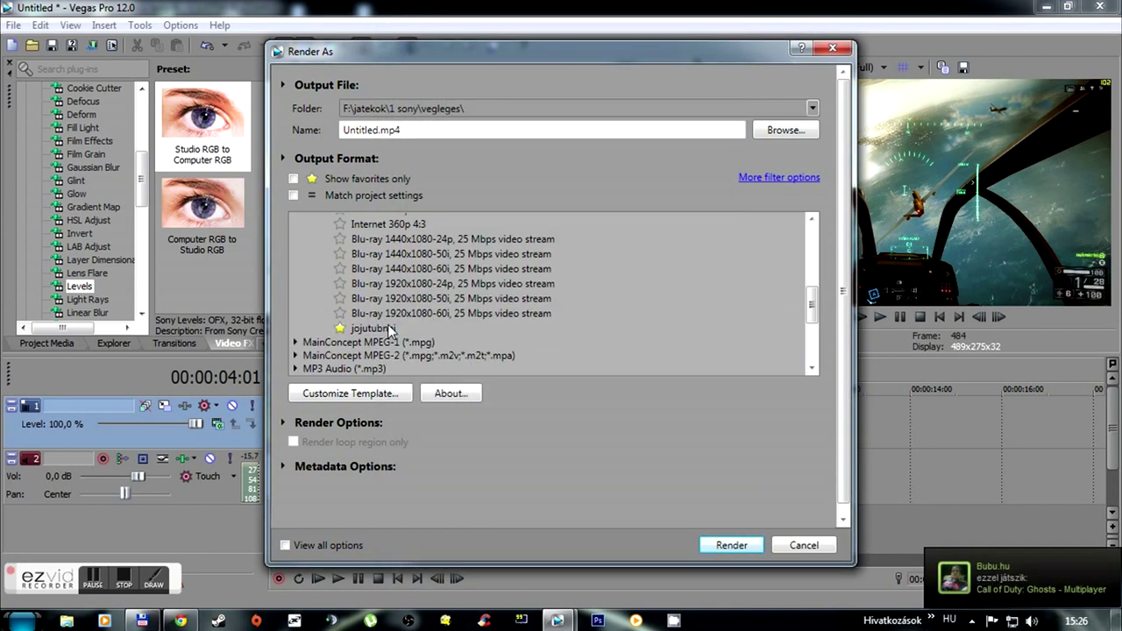
scroll(405, 321, "down", 4)
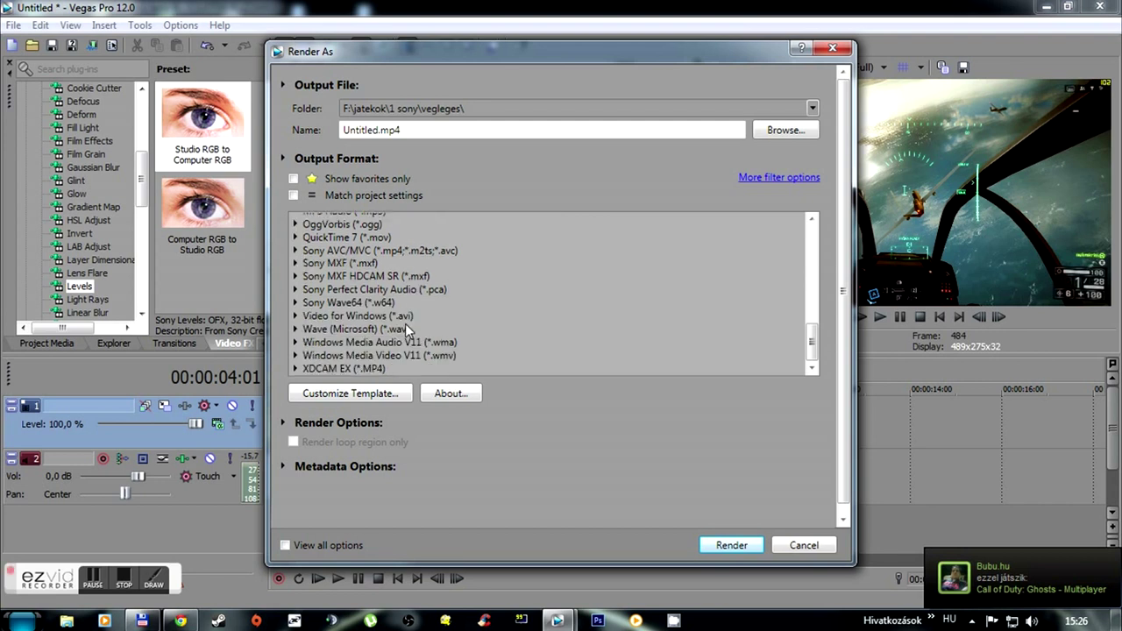
left_click(296, 355)
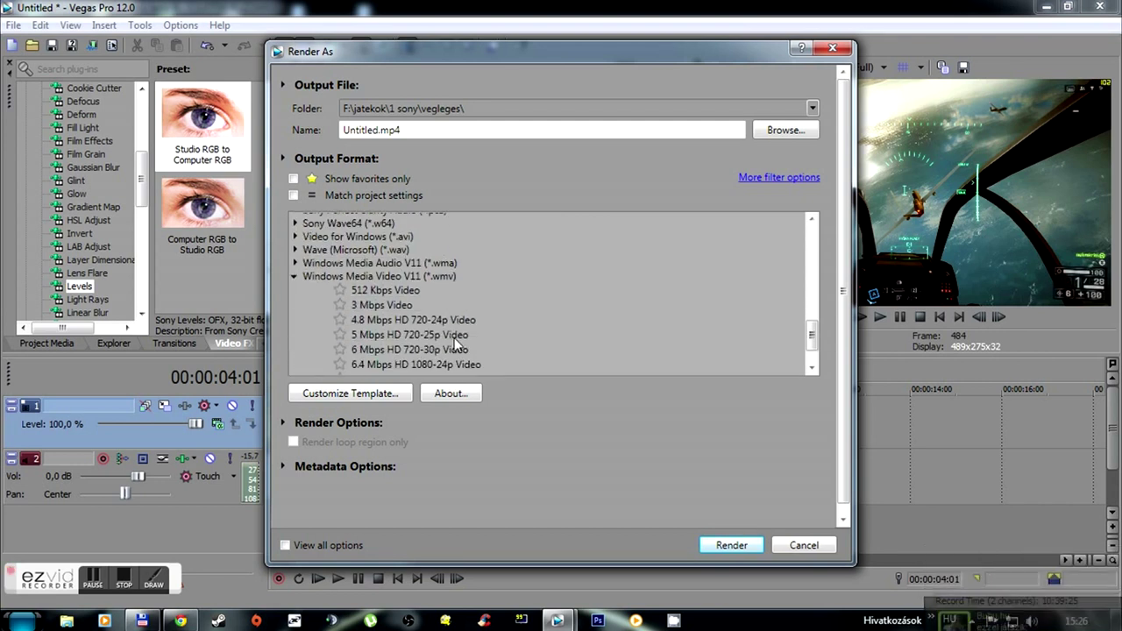
left_click(401, 365)
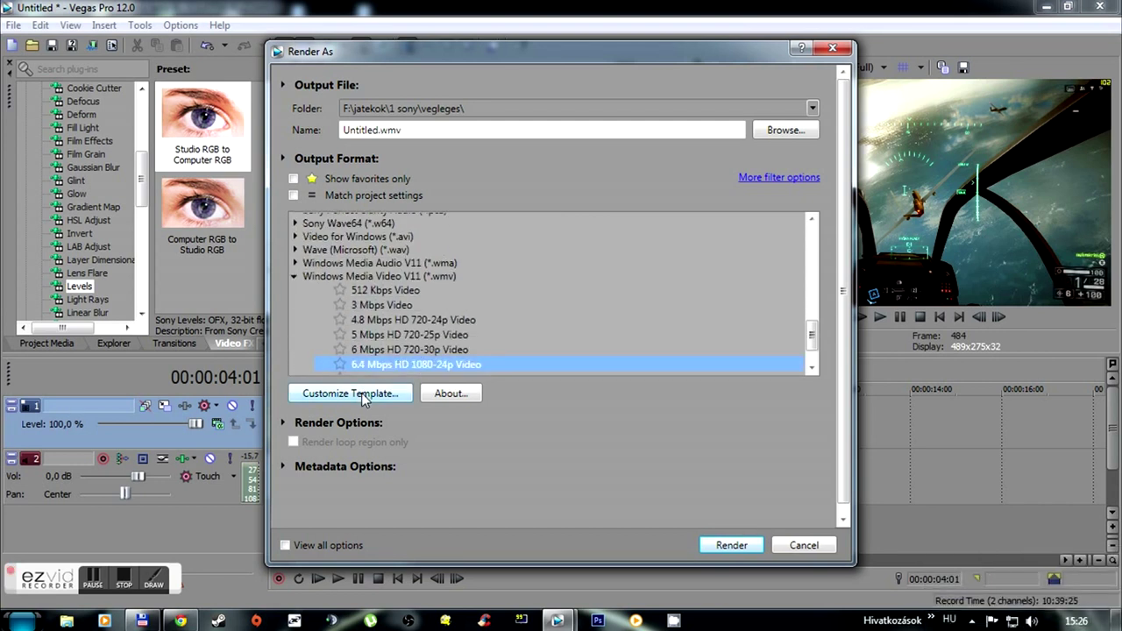
left_click(363, 396)
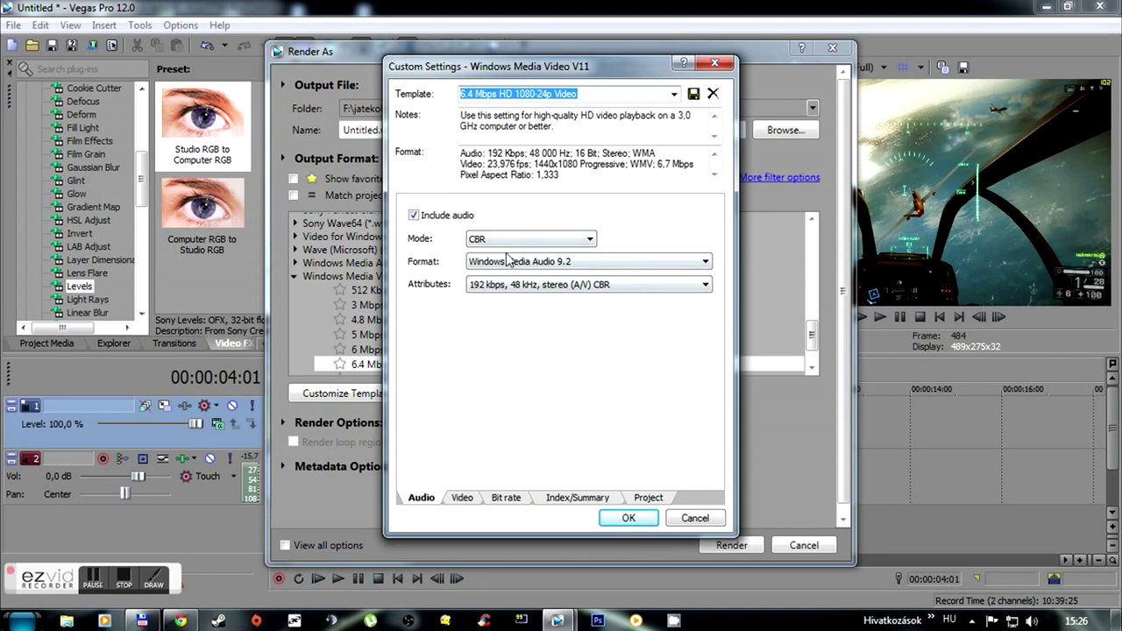
- Give the template a custom image size 1920 pixels wide, a 29,970 (NTSC) frame rate and a video smoothness of 96
left_click(462, 498)
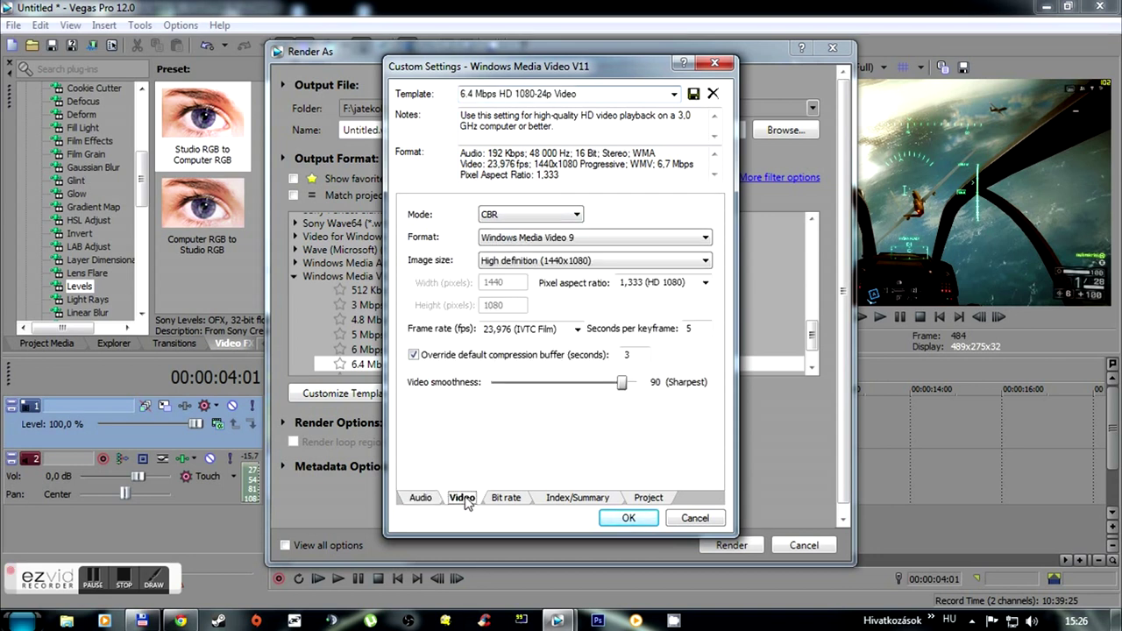
left_click(666, 263)
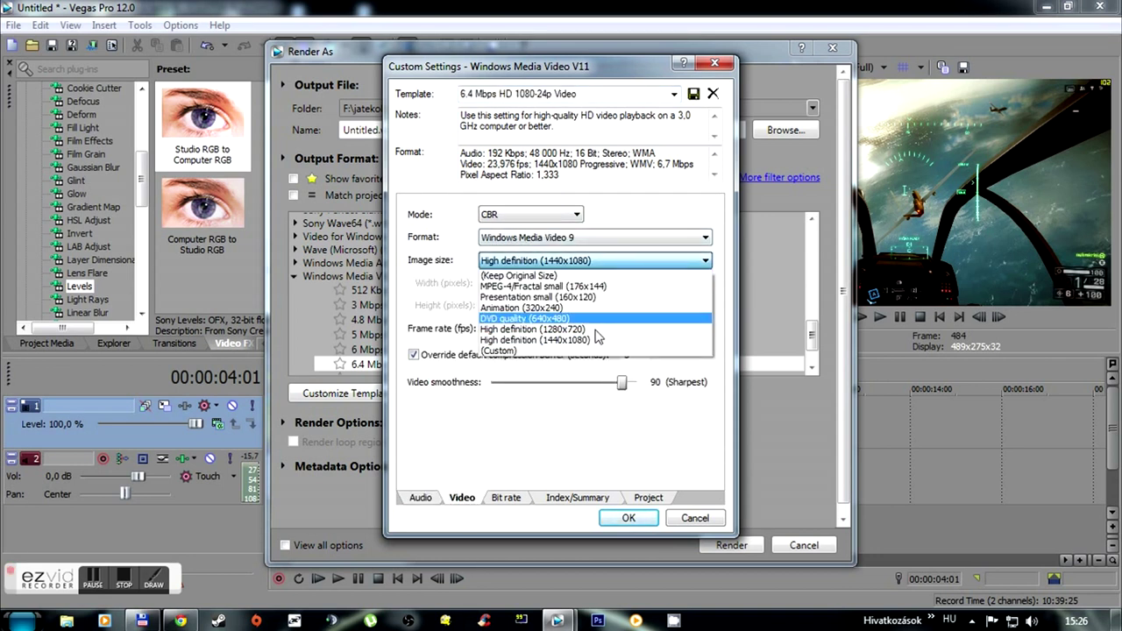
left_click(524, 350)
double_click(514, 281)
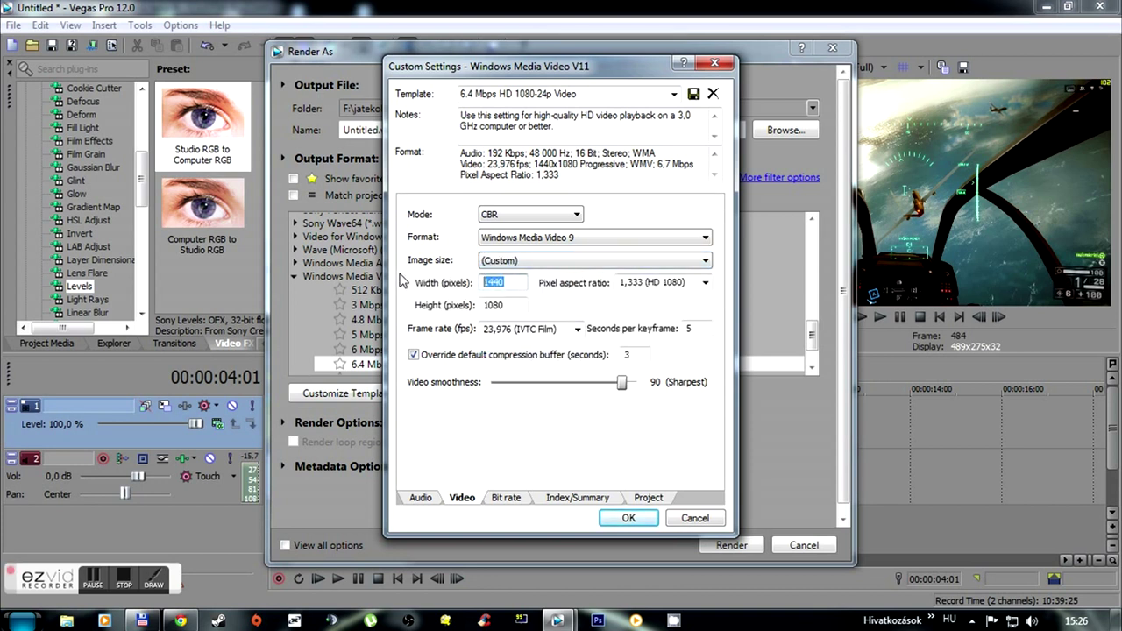
type("1920")
left_click(577, 329)
left_click(498, 399)
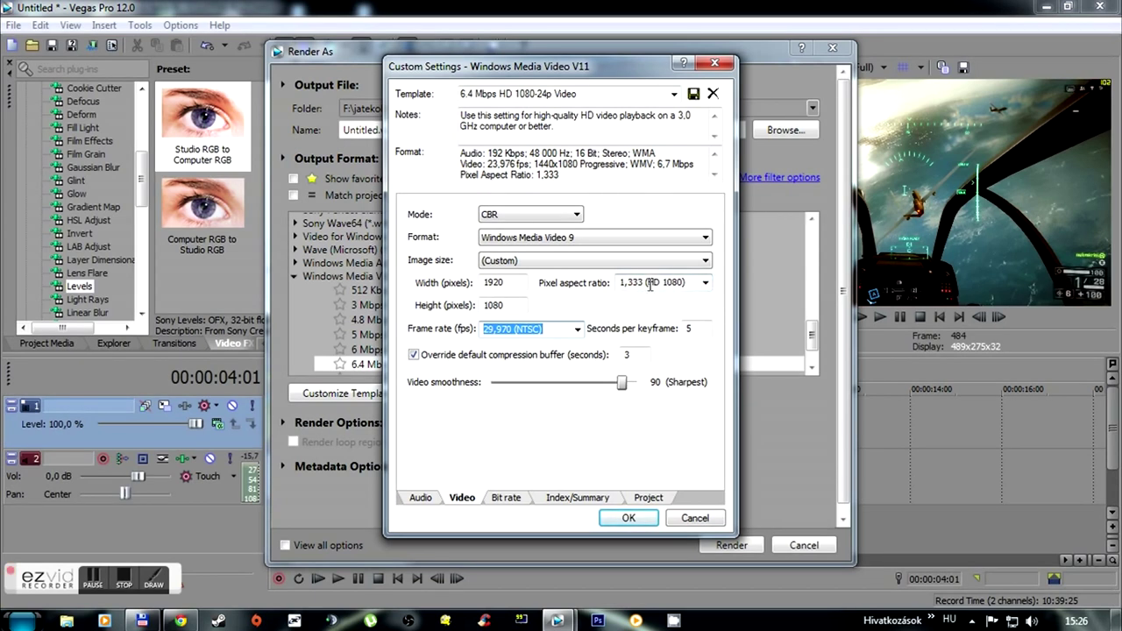
left_click(621, 389)
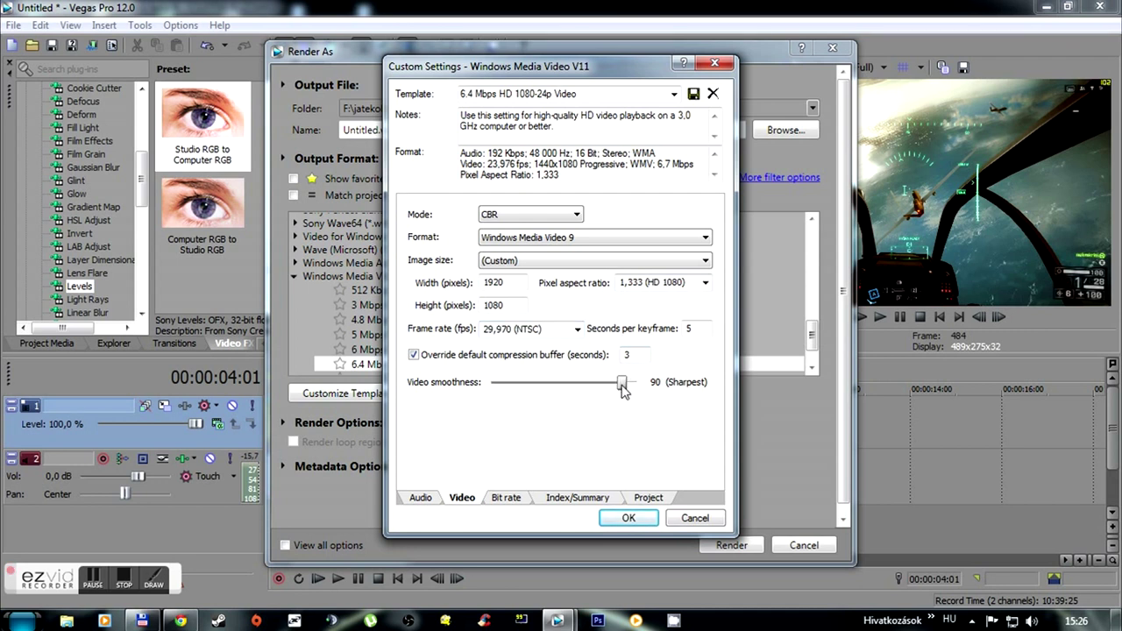
left_click_drag(625, 391, 633, 390)
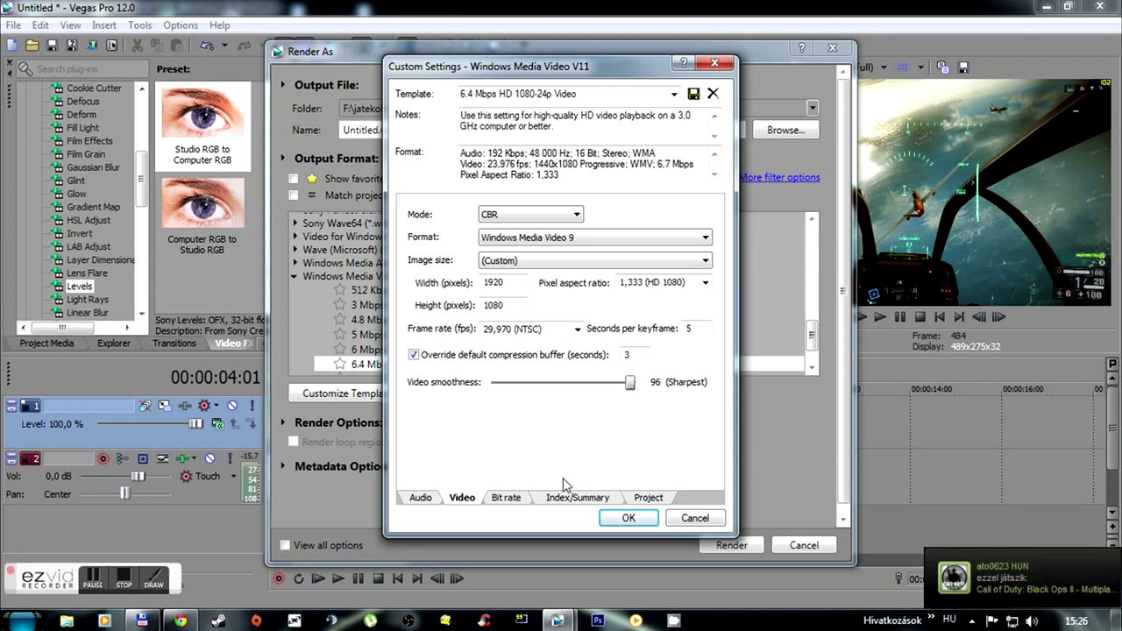
- Set the template's Internet/LAN target bit rate to 30,40 M
left_click(503, 501)
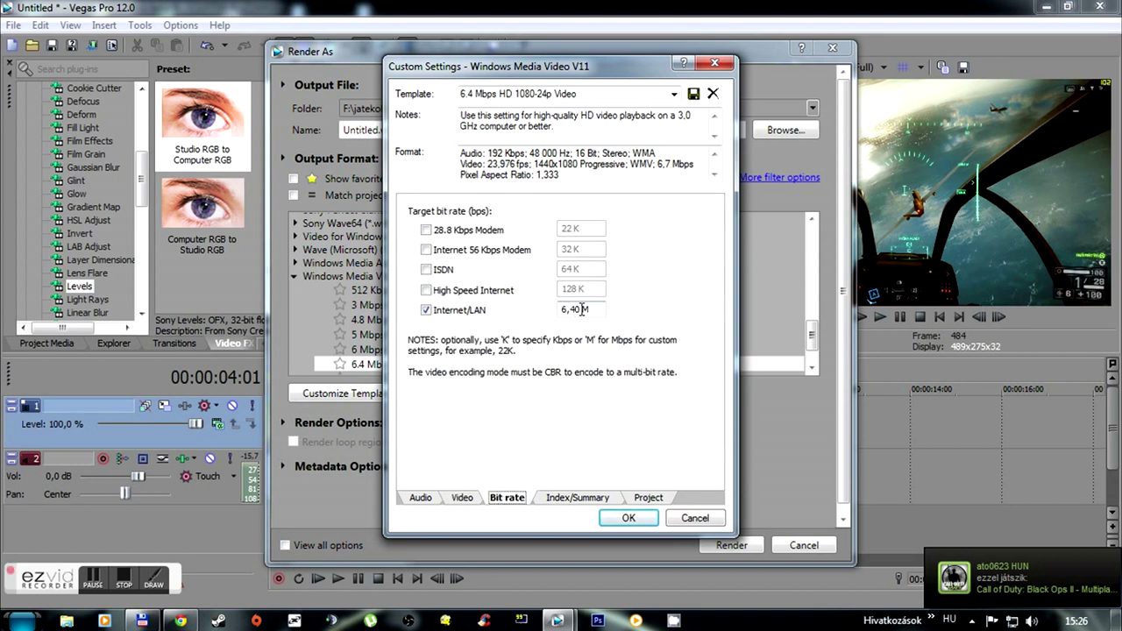
left_click_drag(567, 313, 538, 316)
type("30")
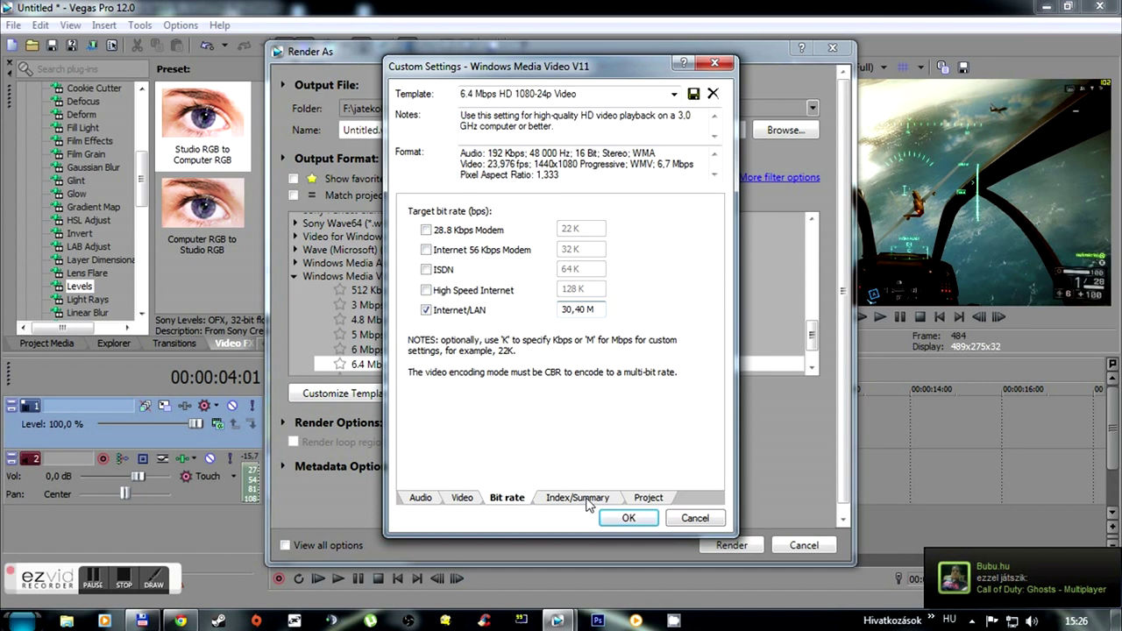
- Set the template's video rendering quality to Best and apply the custom settings
left_click(649, 497)
left_click(659, 213)
left_click(602, 271)
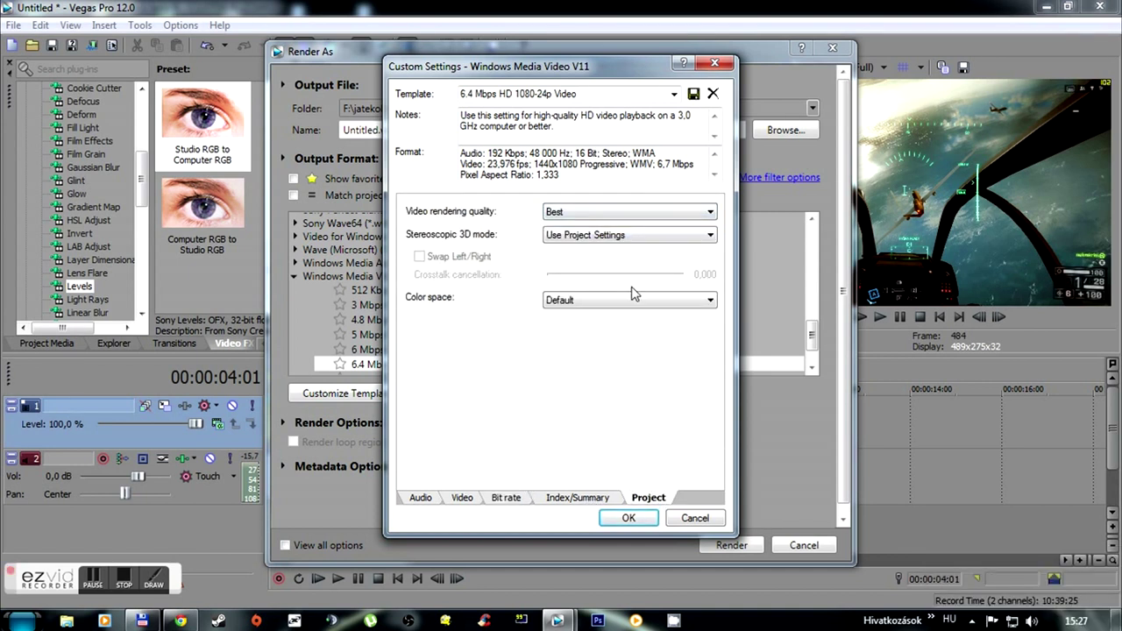
left_click(625, 521)
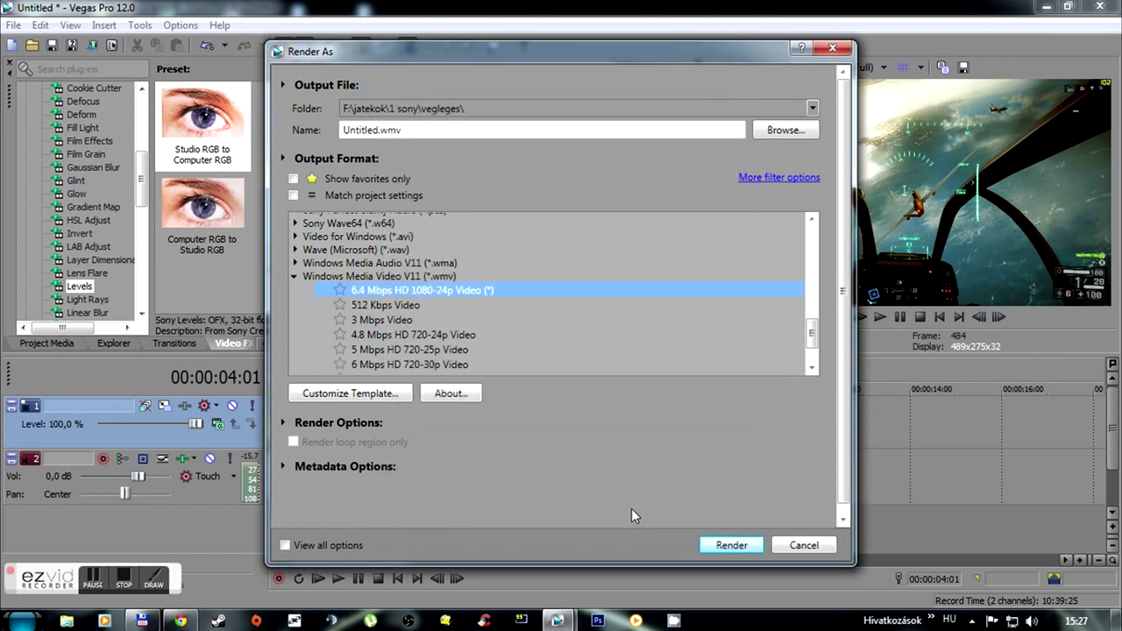
- Start rendering Untitled.wmv with the customized 6.4 Mbps template and cancel the render
left_click(732, 545)
left_click(646, 248)
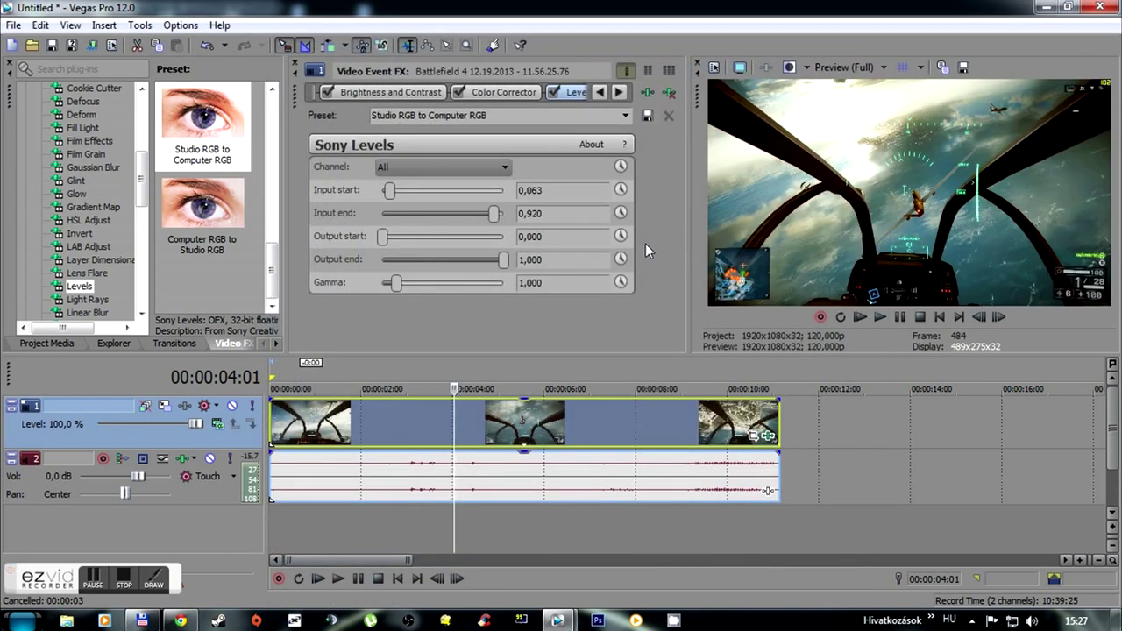
- Reopen the render settings, select the saved nej Windows Media Video template and review its video settings, especially the pixel aspect ratio
left_click(92, 45)
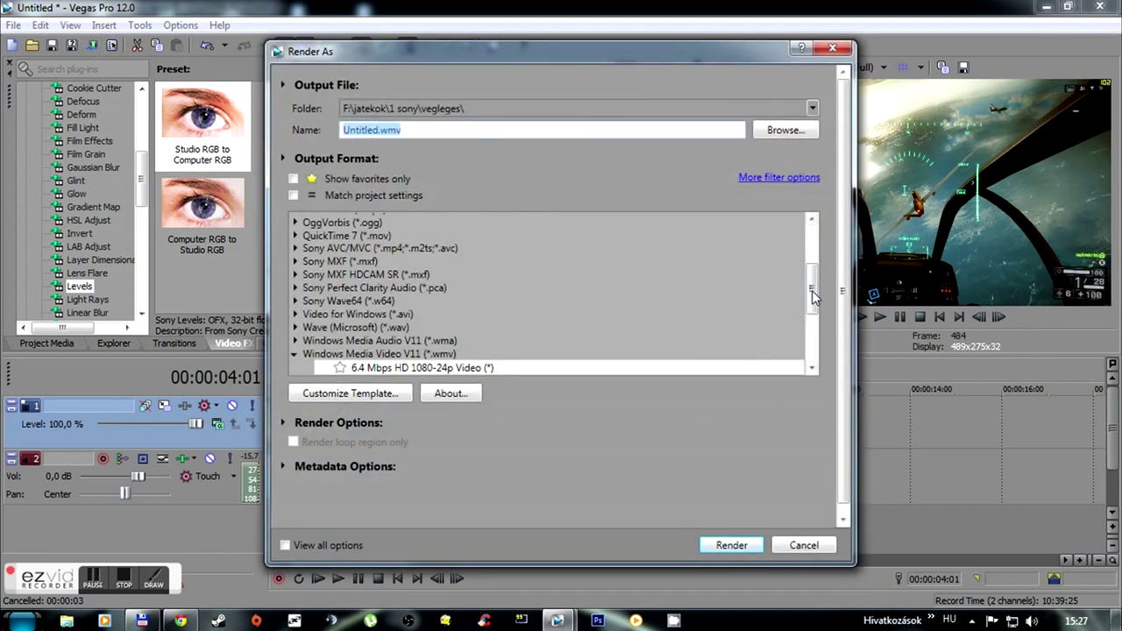
left_click_drag(813, 298, 811, 373)
left_click(351, 355)
left_click(373, 397)
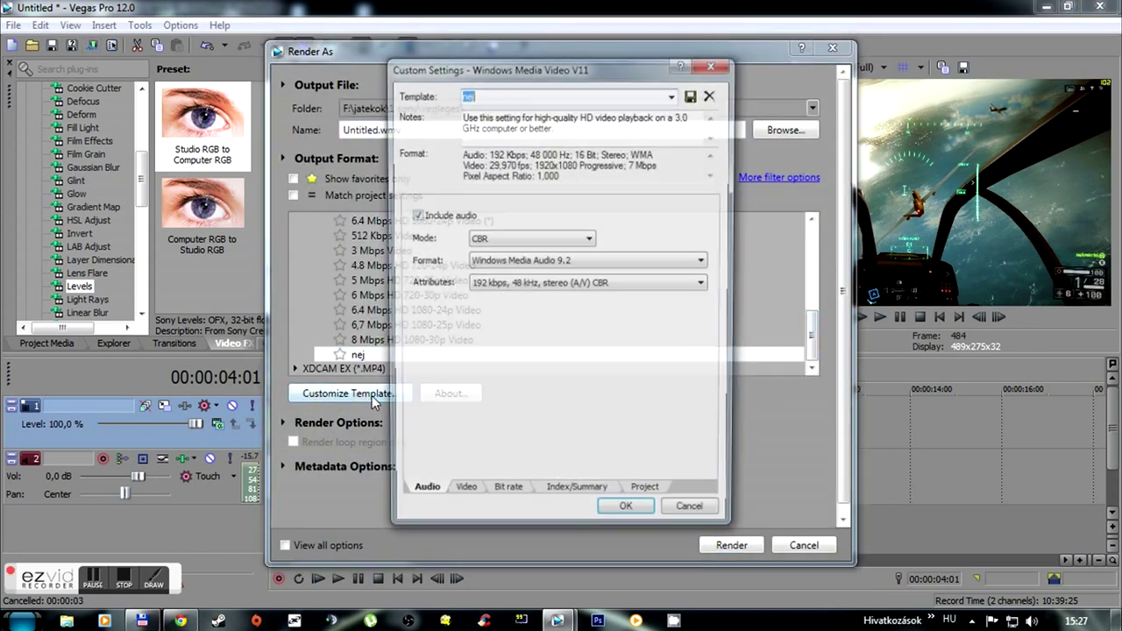
left_click(462, 497)
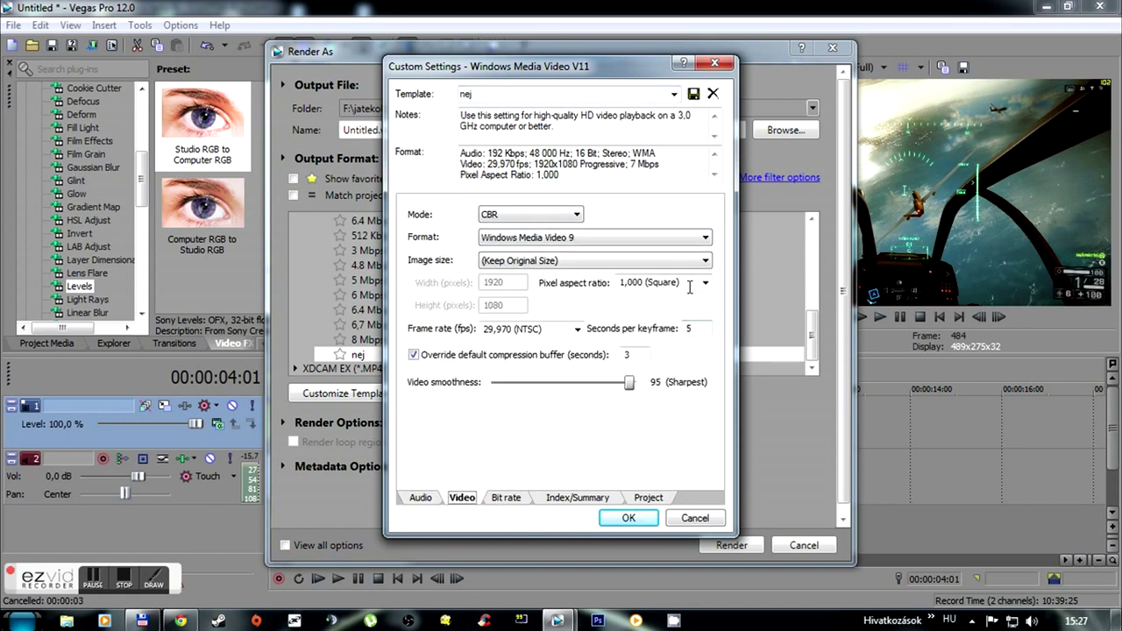
left_click(622, 281)
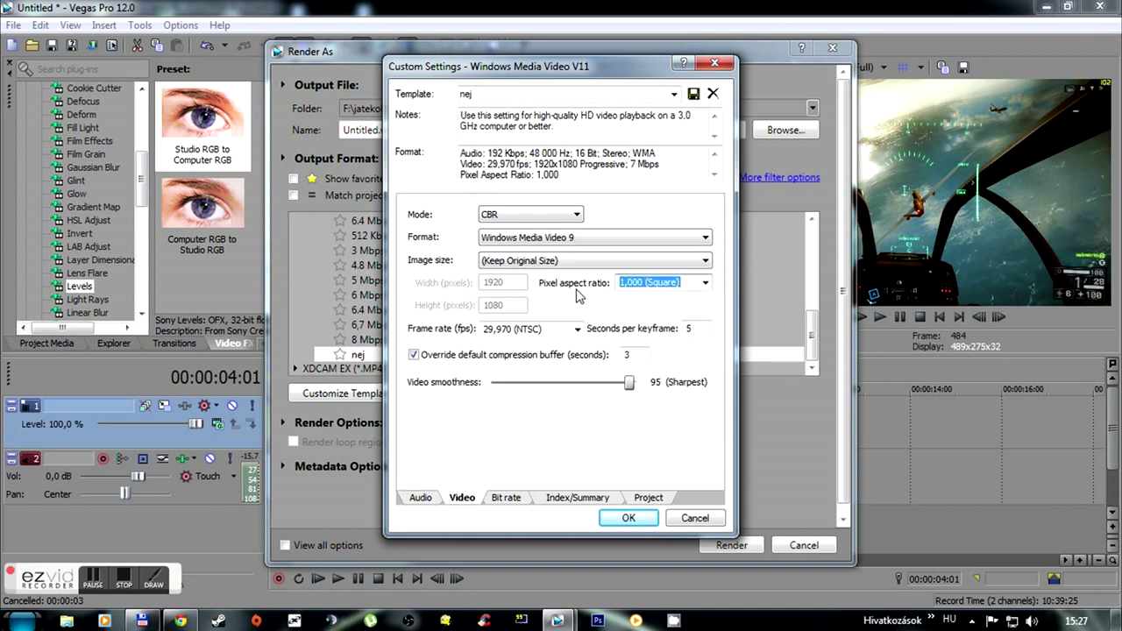
left_click(629, 518)
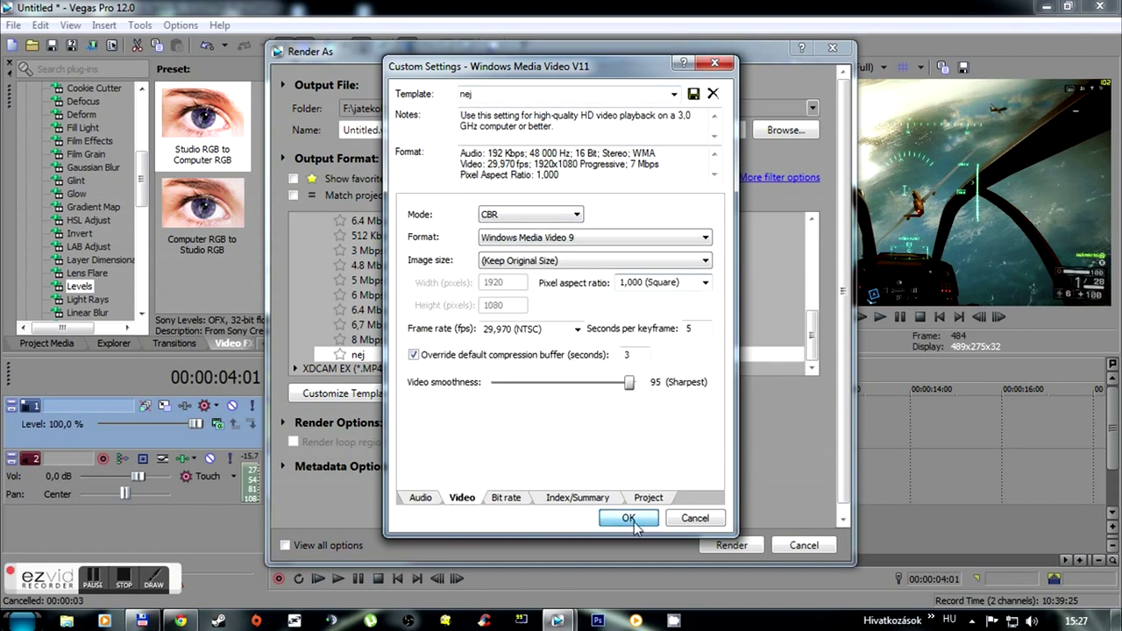
- Start rendering Untitled.wmv with the nej template and cancel the render while it is in progress
left_click(731, 545)
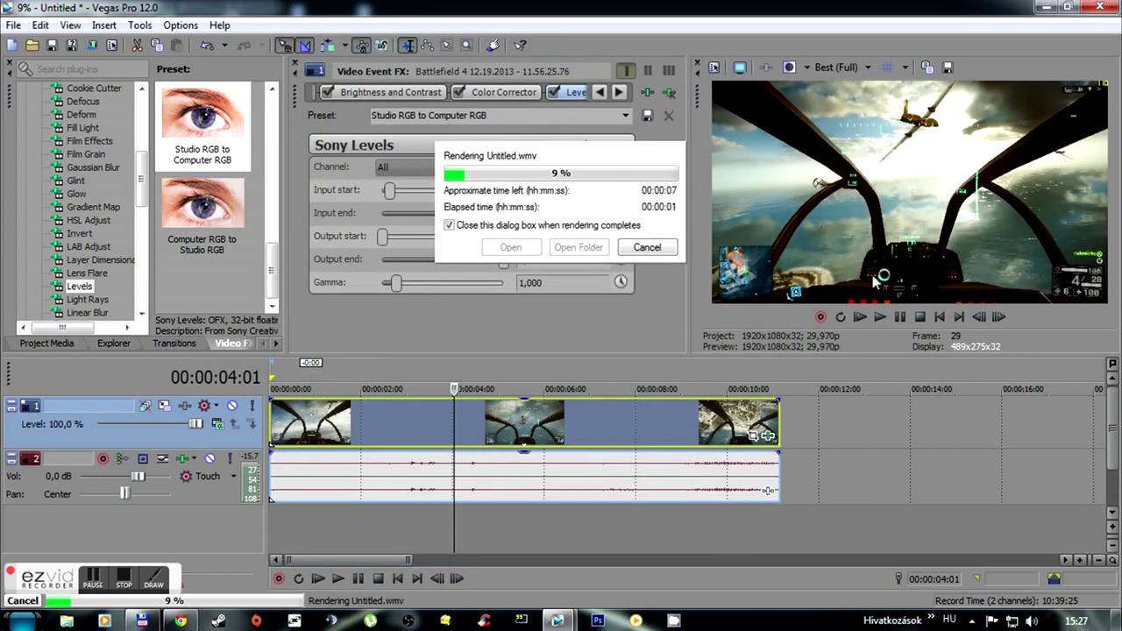
left_click(647, 248)
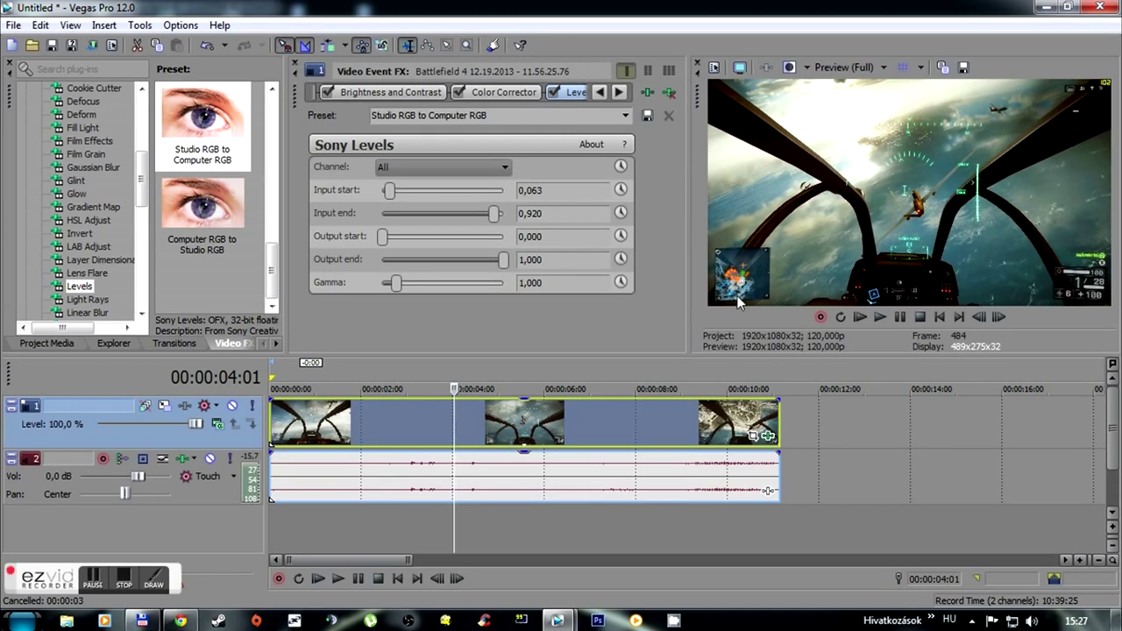
- Minimize Vegas Pro and Total Commander to show the desktop and stop the ezvid recording
left_click(1043, 10)
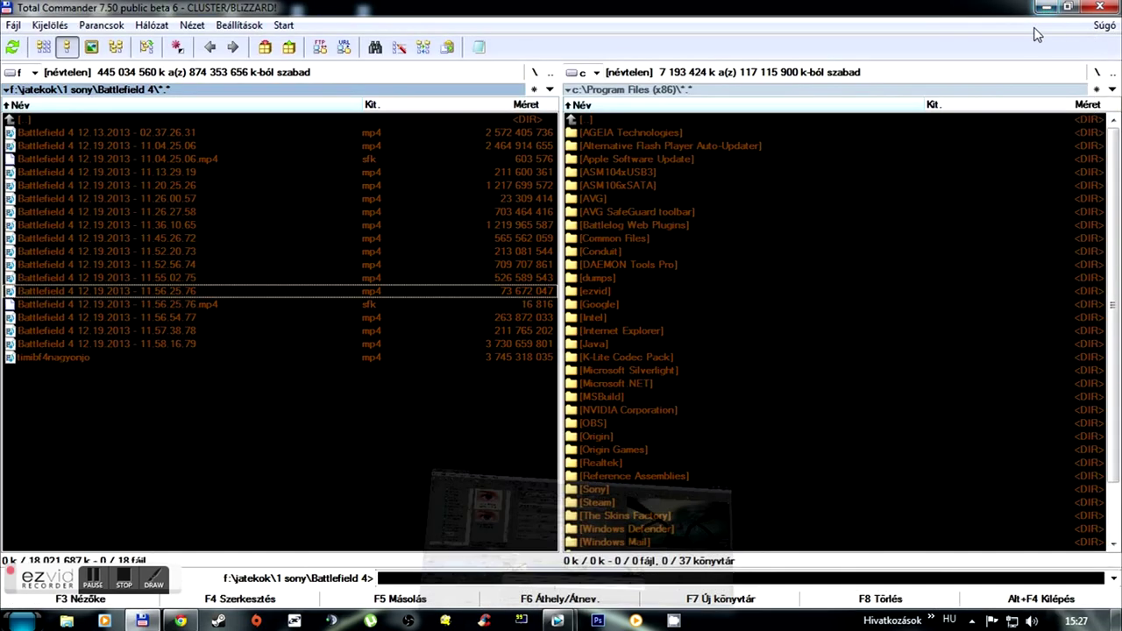
left_click(1041, 7)
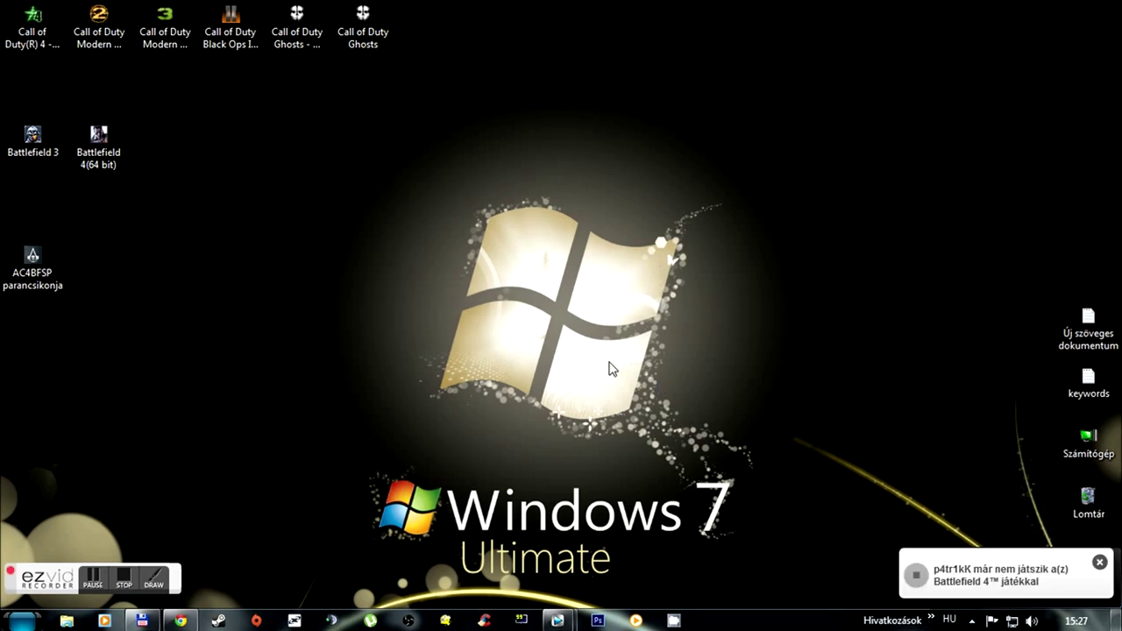
left_click(127, 577)
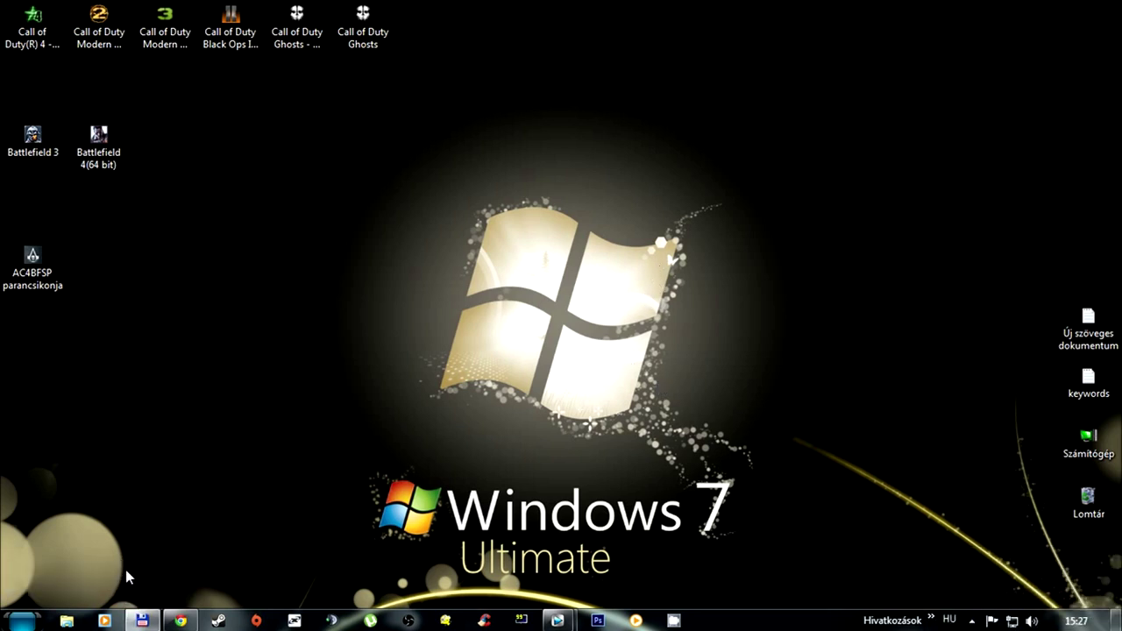